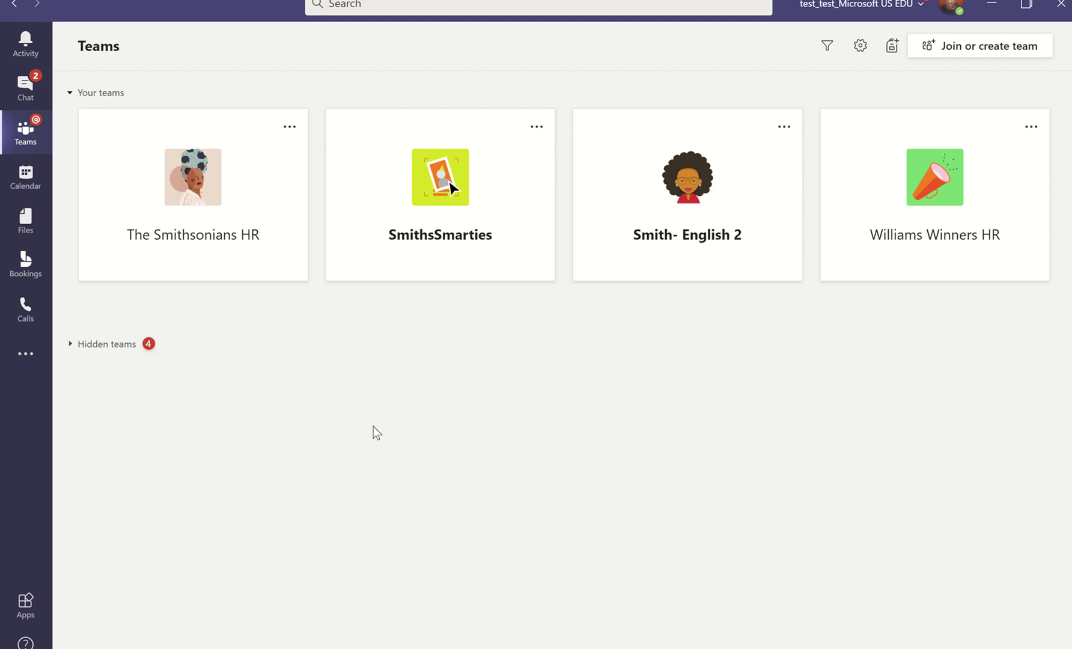
Create a Word document named "Demo 1" in the Class Materials folder of The Smithsonians HR team's General channel
click(218, 269)
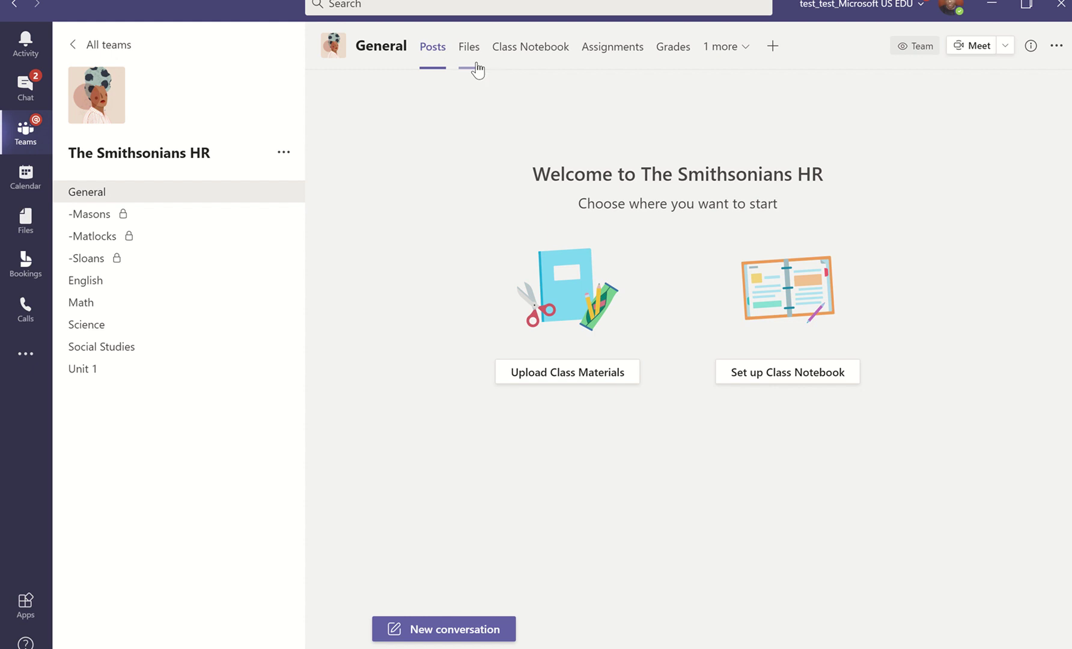
click(476, 63)
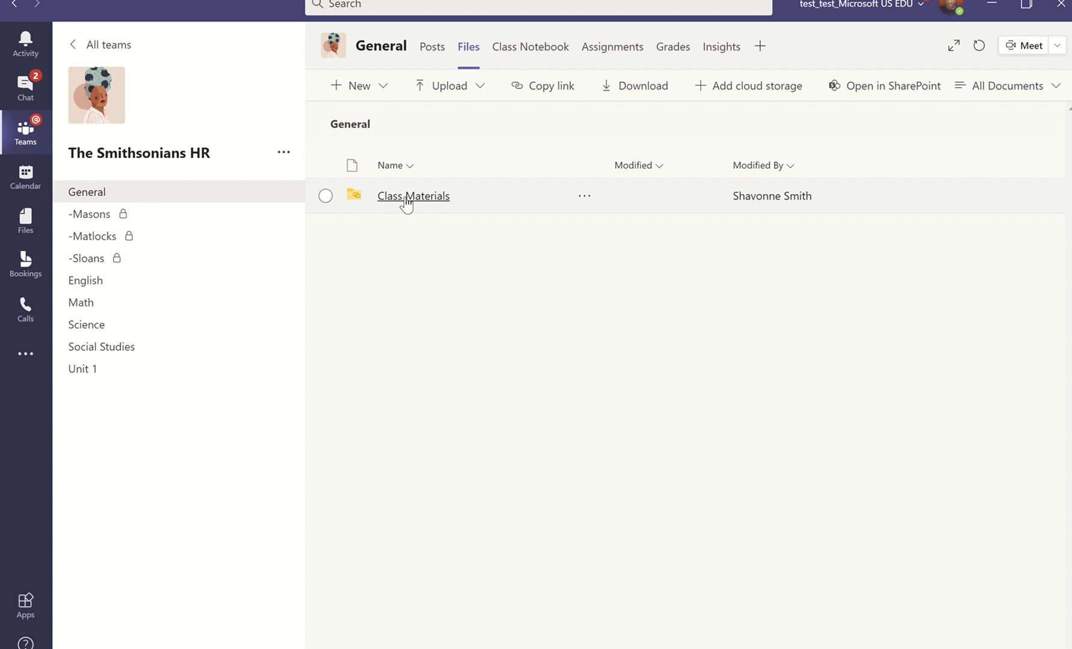
click(406, 197)
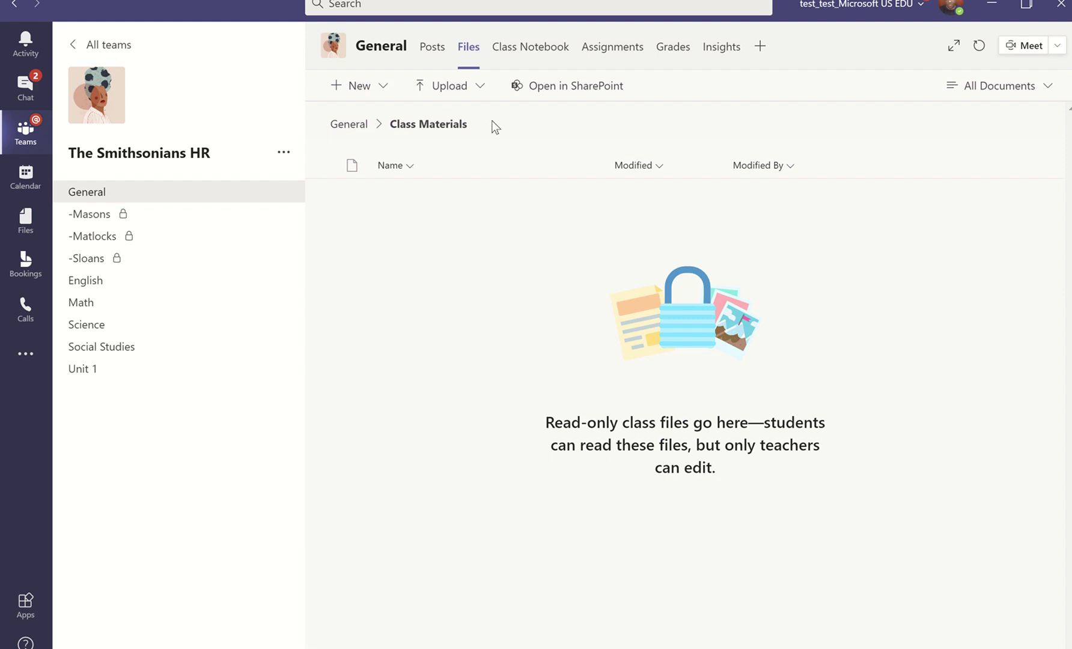
click(385, 88)
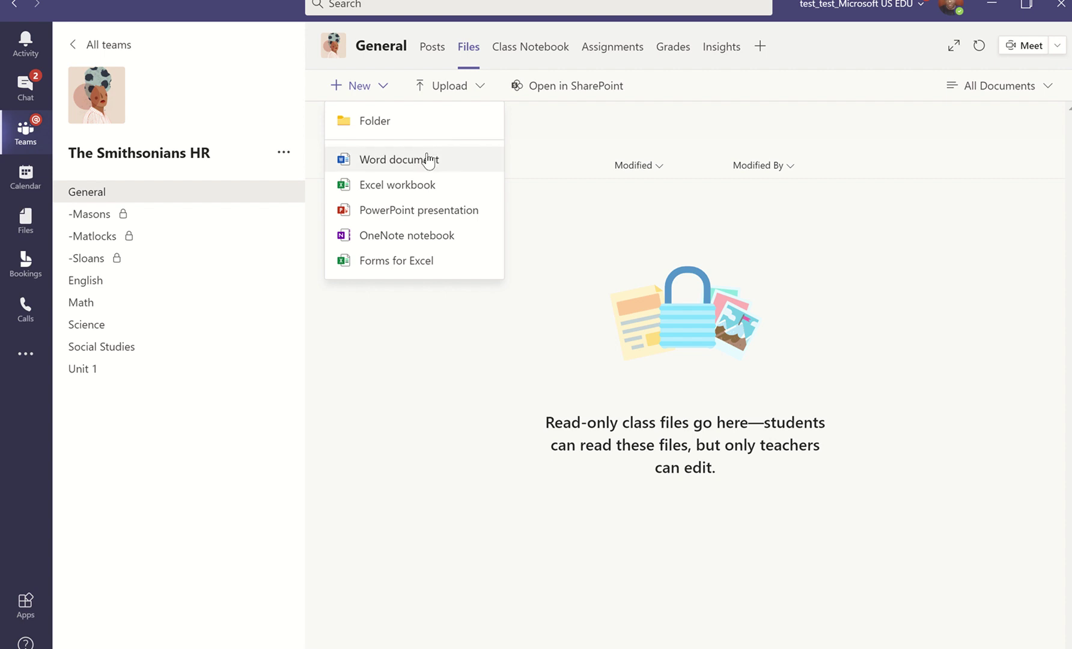
click(428, 160)
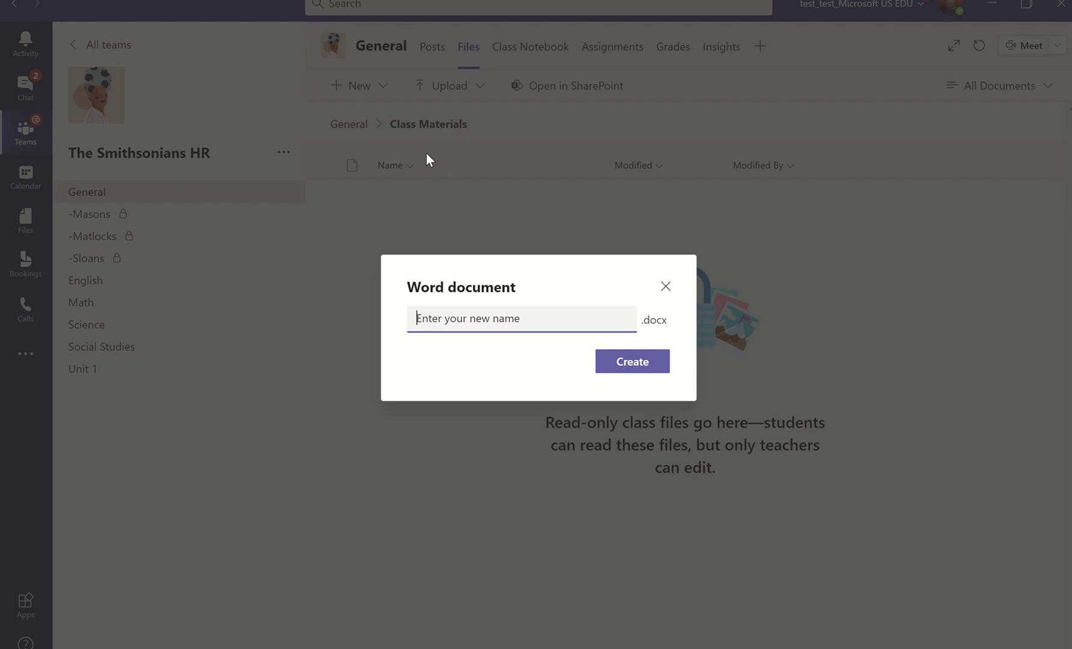
text(Demo 1)
key(Return)
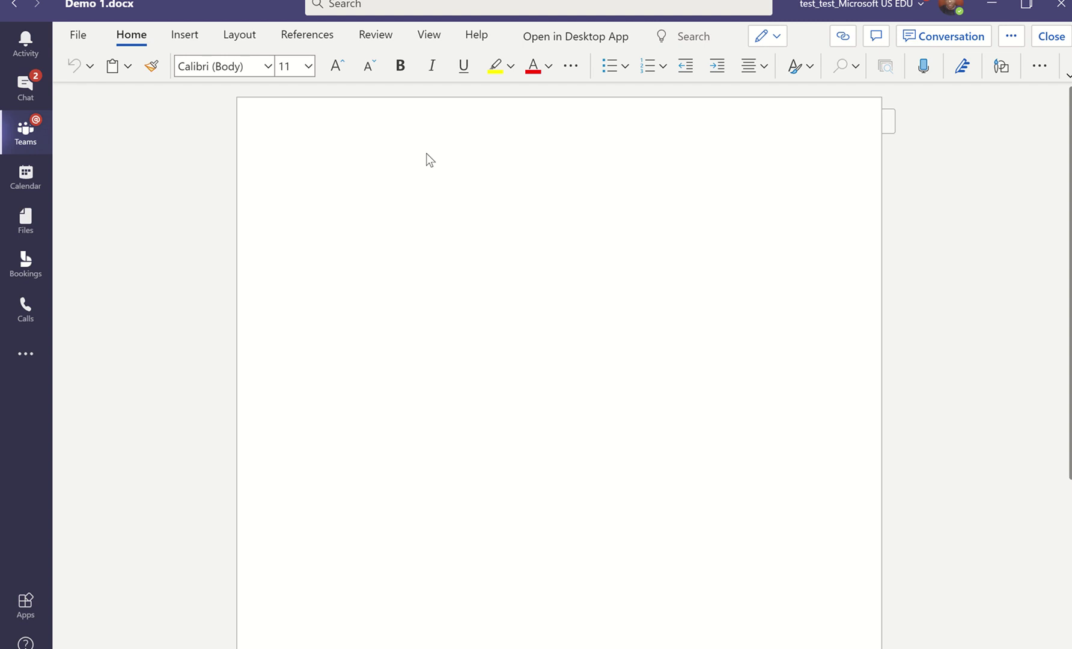
Post "They can chat right here." in the Demo 1 document's conversation and close the document
click(918, 43)
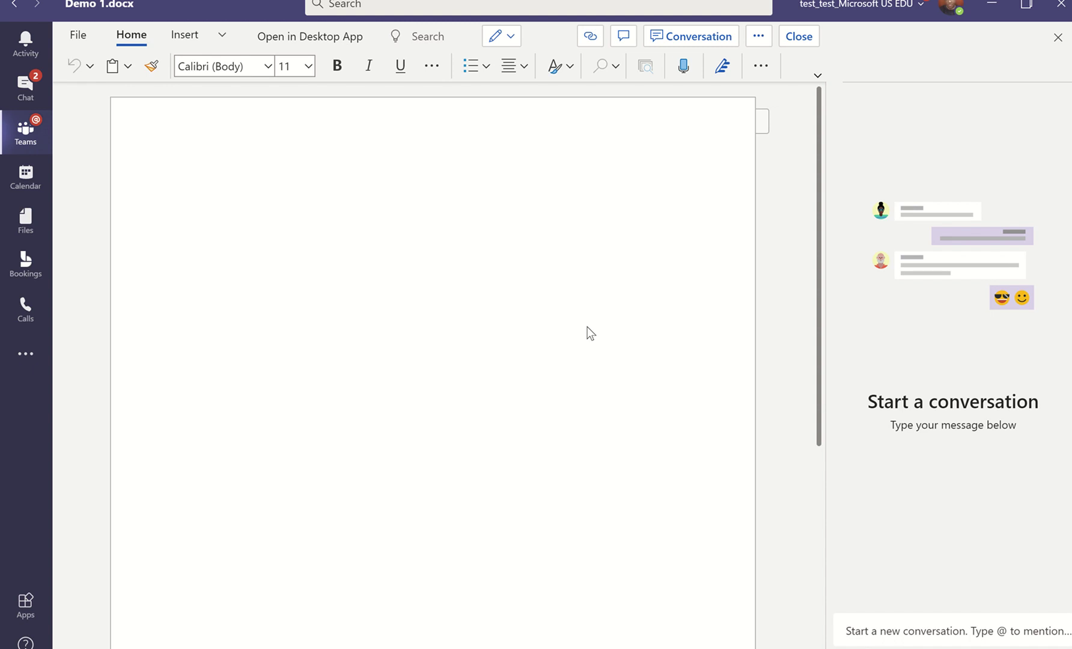
text(Th)
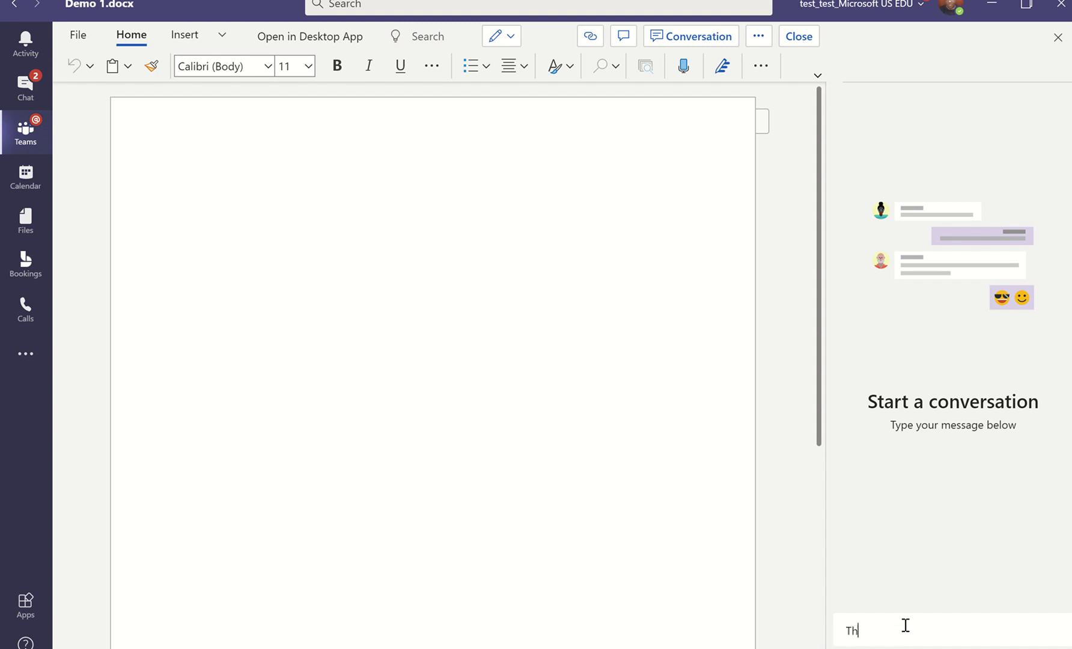
text(ey can chat right here.)
key(Return)
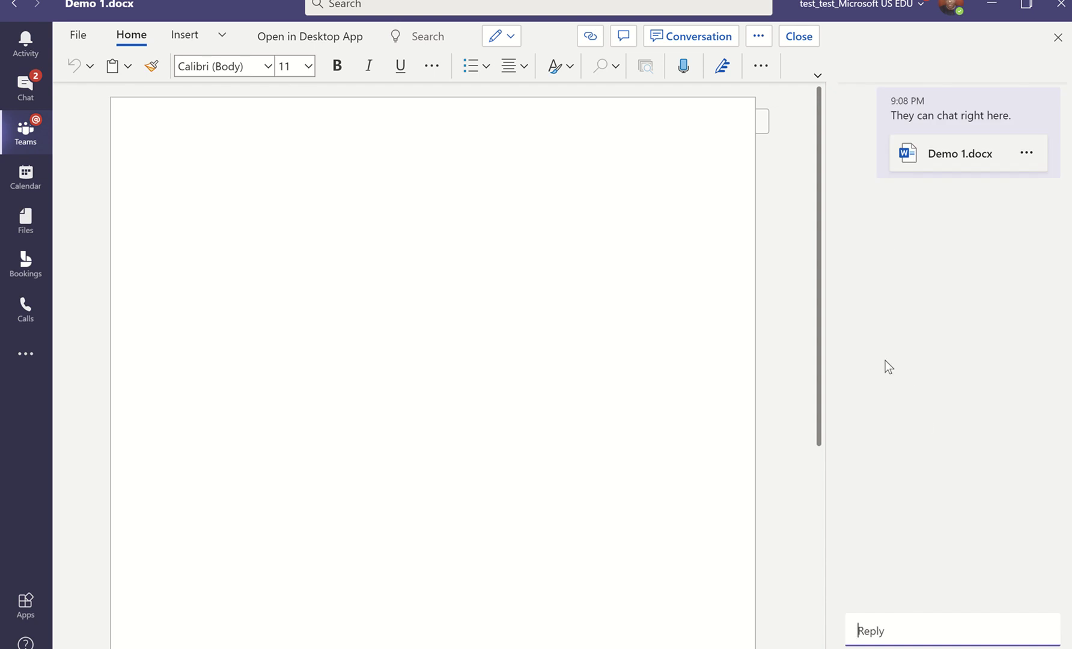
click(809, 41)
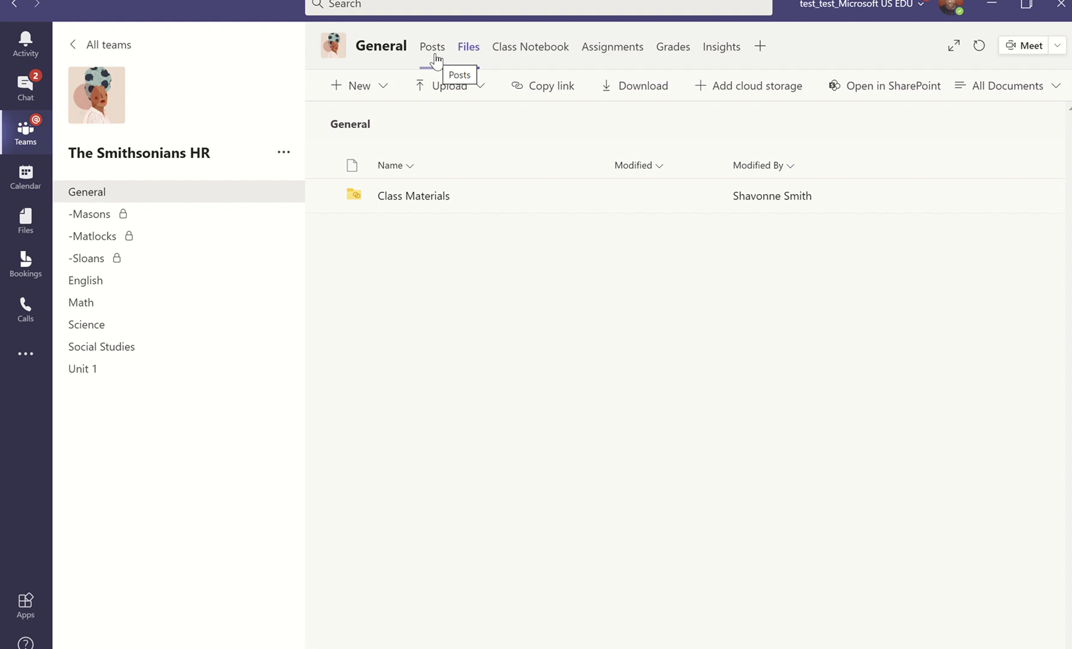
Look through the -Masons, English and Unit 1 channels of The Smithsonians HR team
click(185, 216)
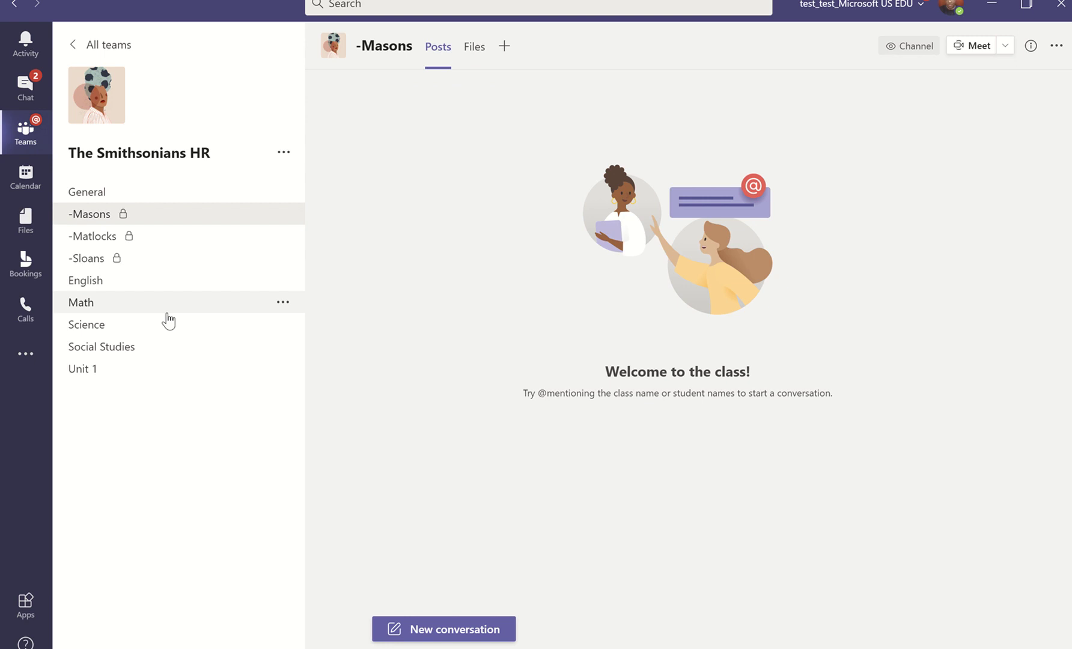
click(136, 292)
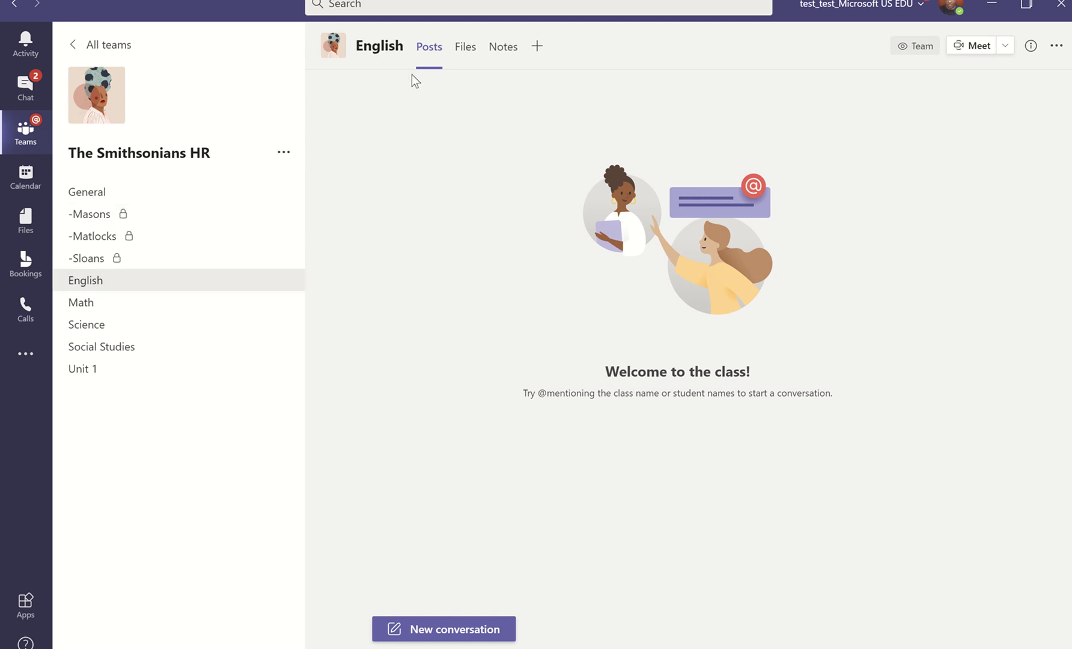
click(161, 356)
click(154, 368)
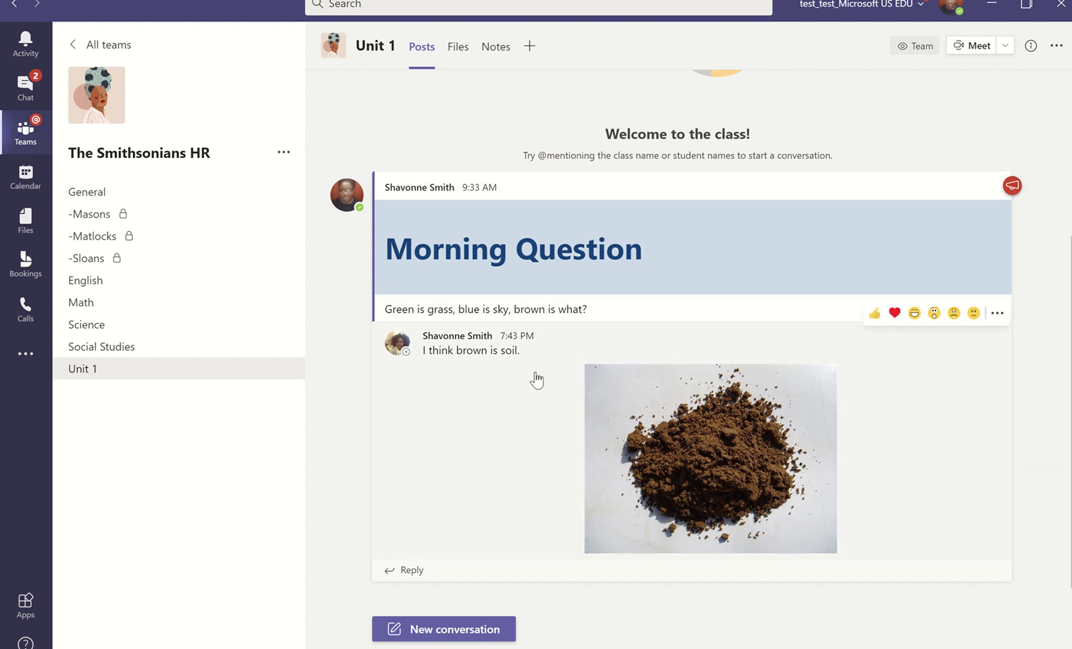
Start a reply to the Morning Question post and view the available stickers and reply options
click(419, 571)
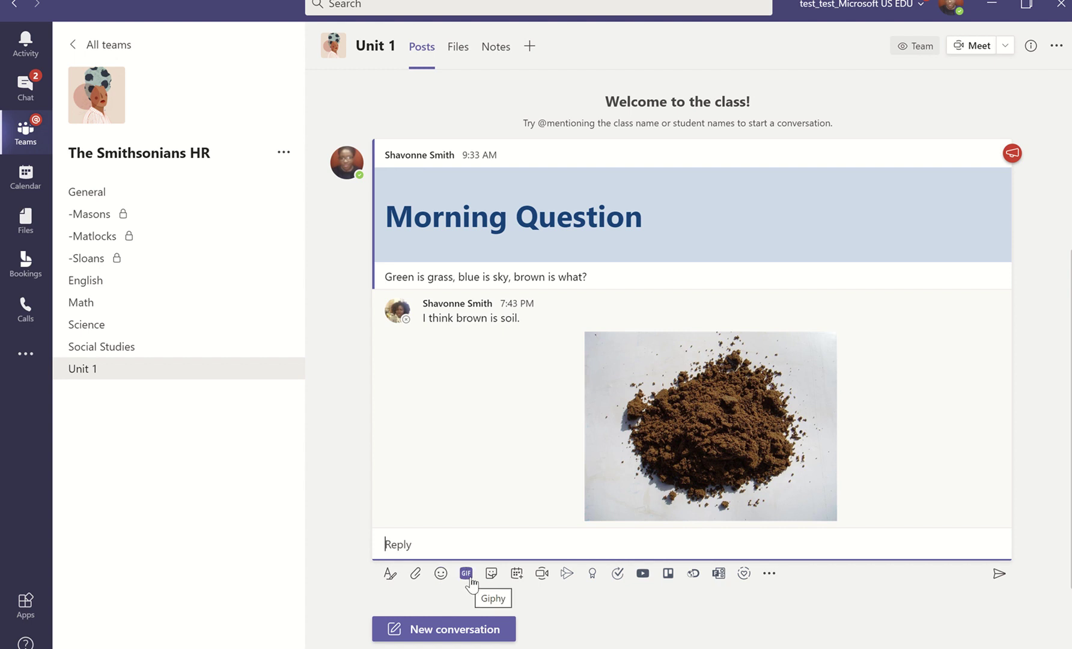
click(491, 576)
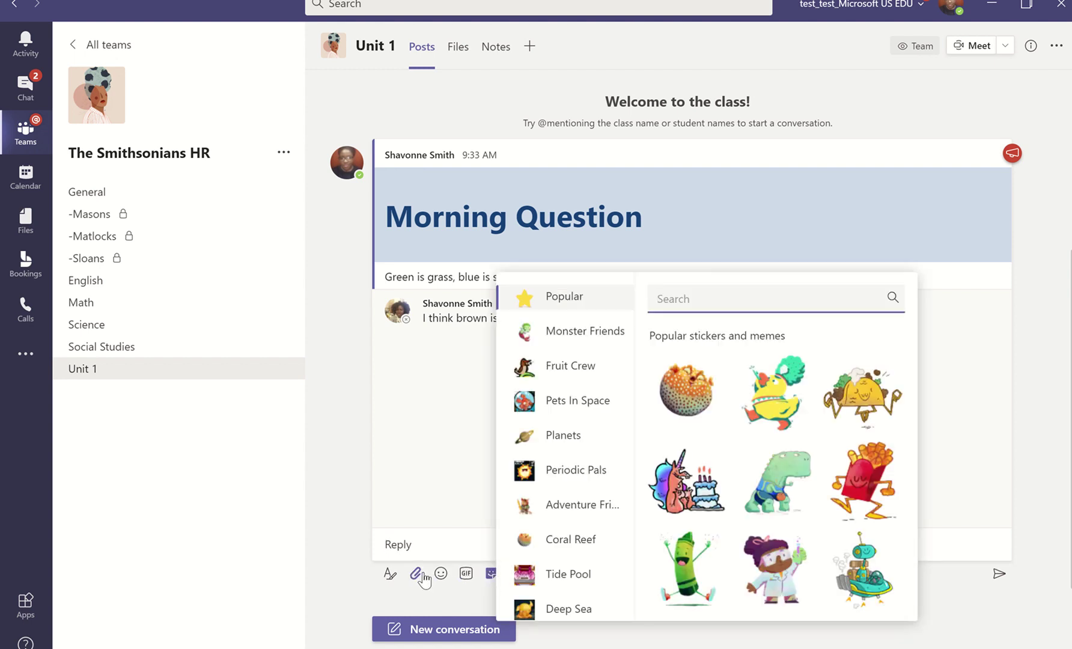
click(440, 494)
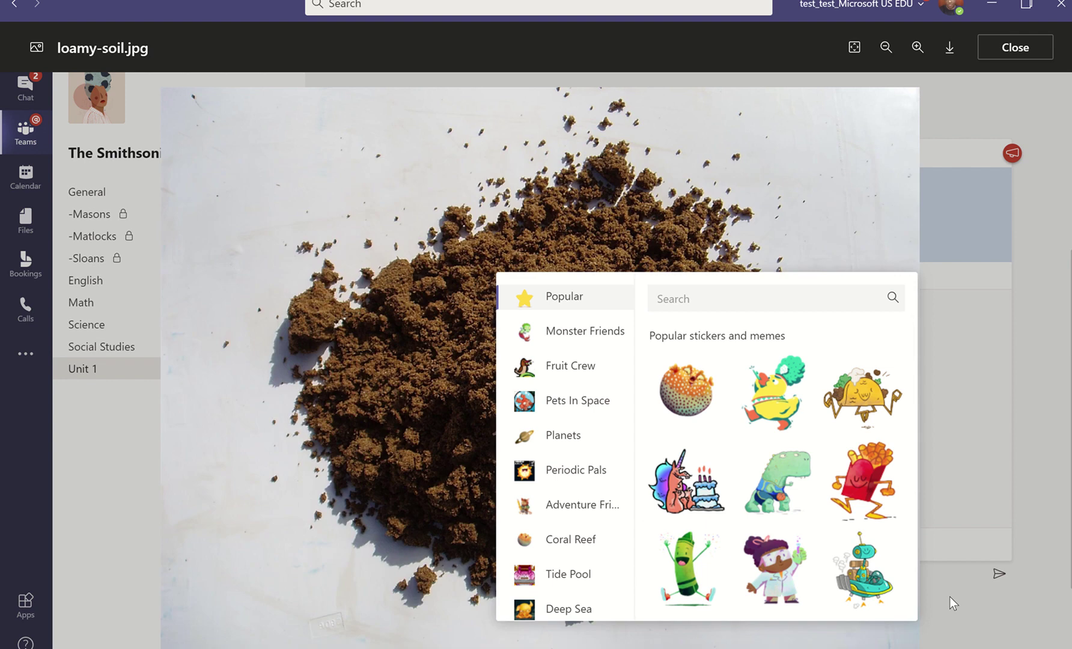
click(950, 596)
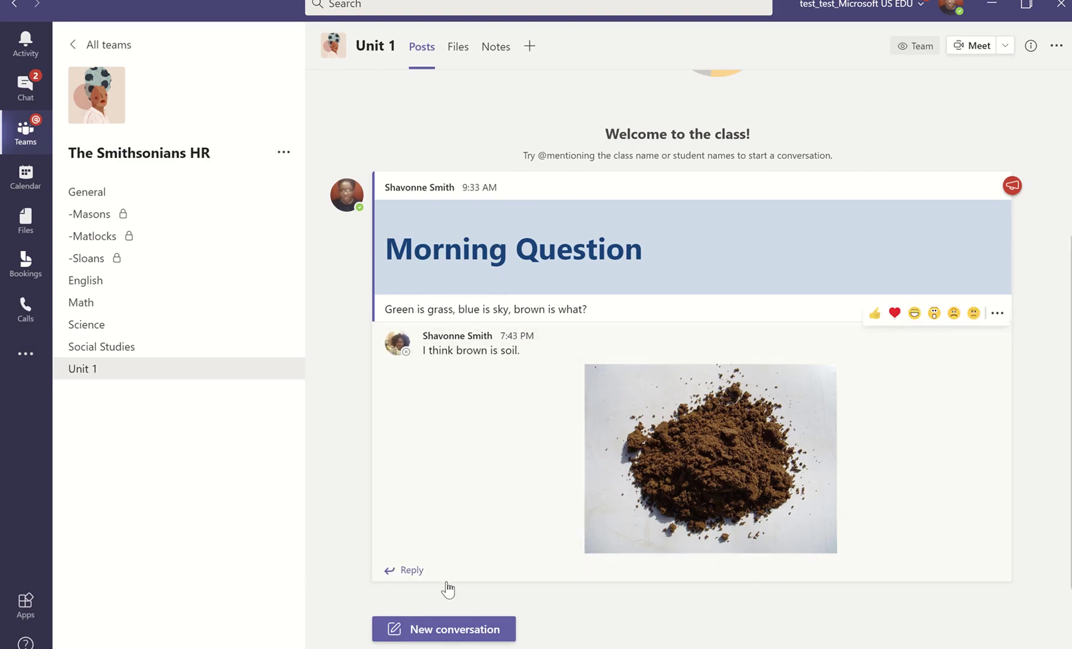
click(434, 580)
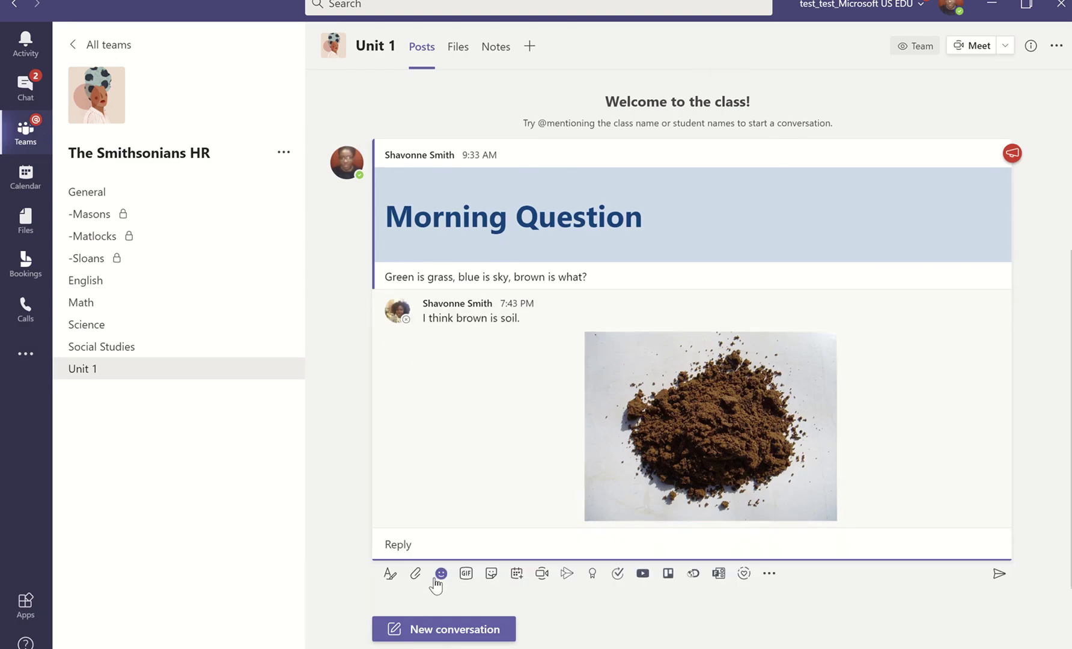
View the posts in the Social Studies and -Masons channels
click(114, 359)
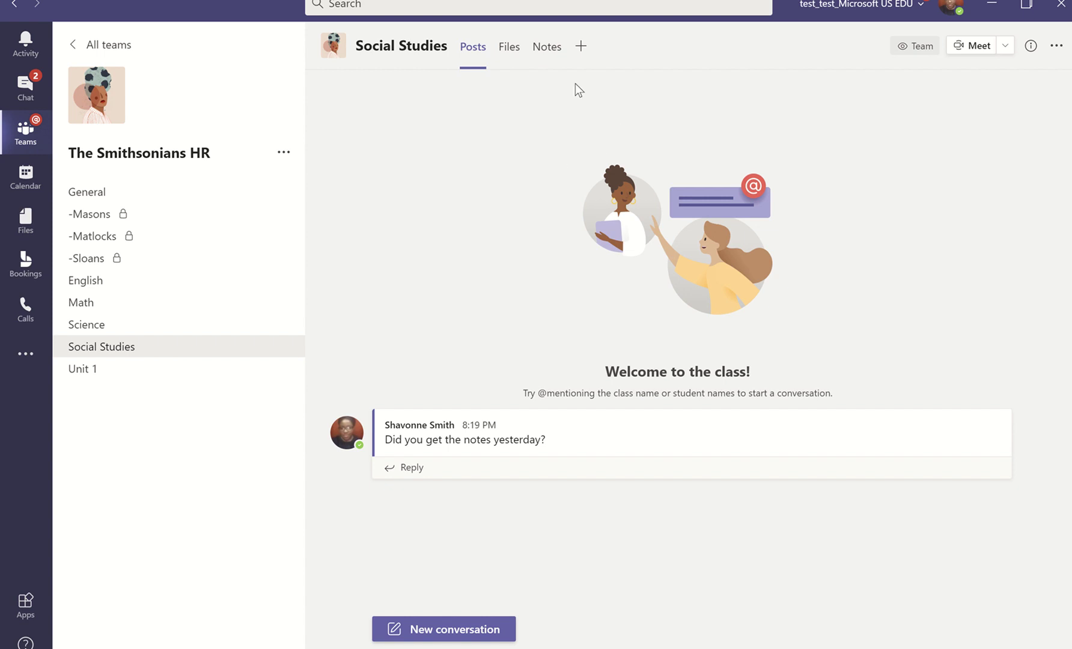
click(184, 198)
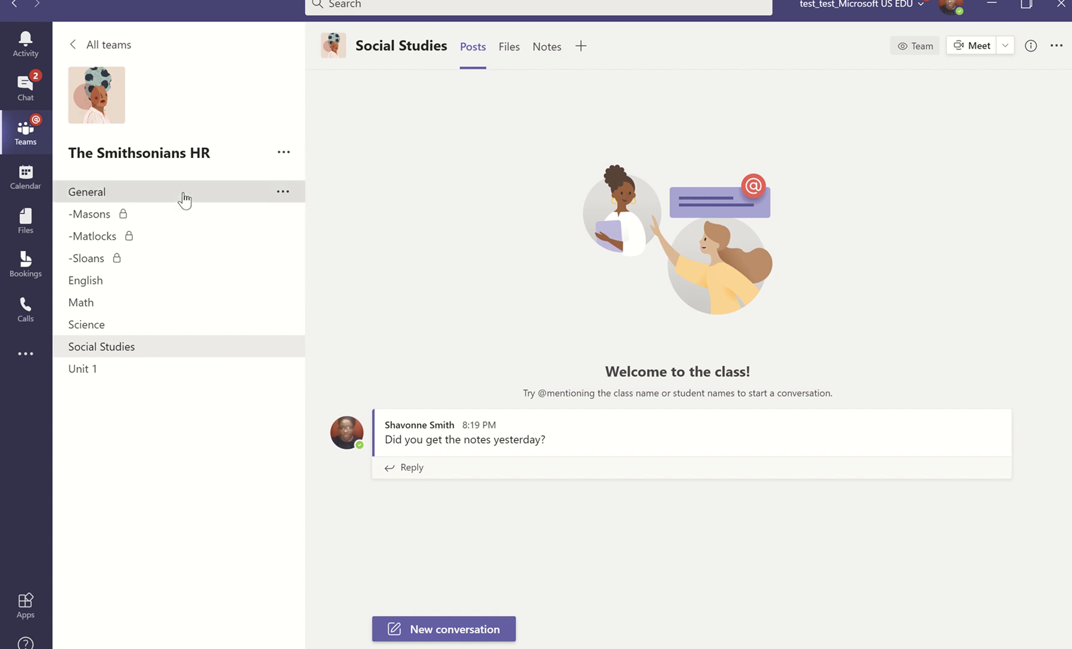
click(183, 231)
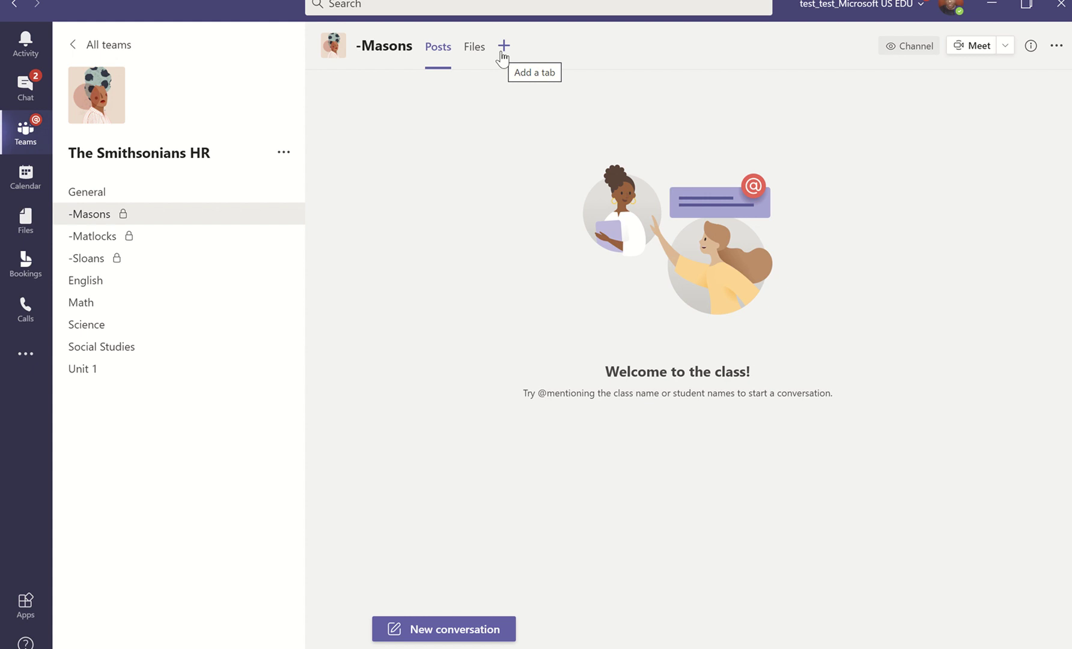
Search the apps that can be added as tabs to the General channel for "flip" and select Flipgrid
click(185, 196)
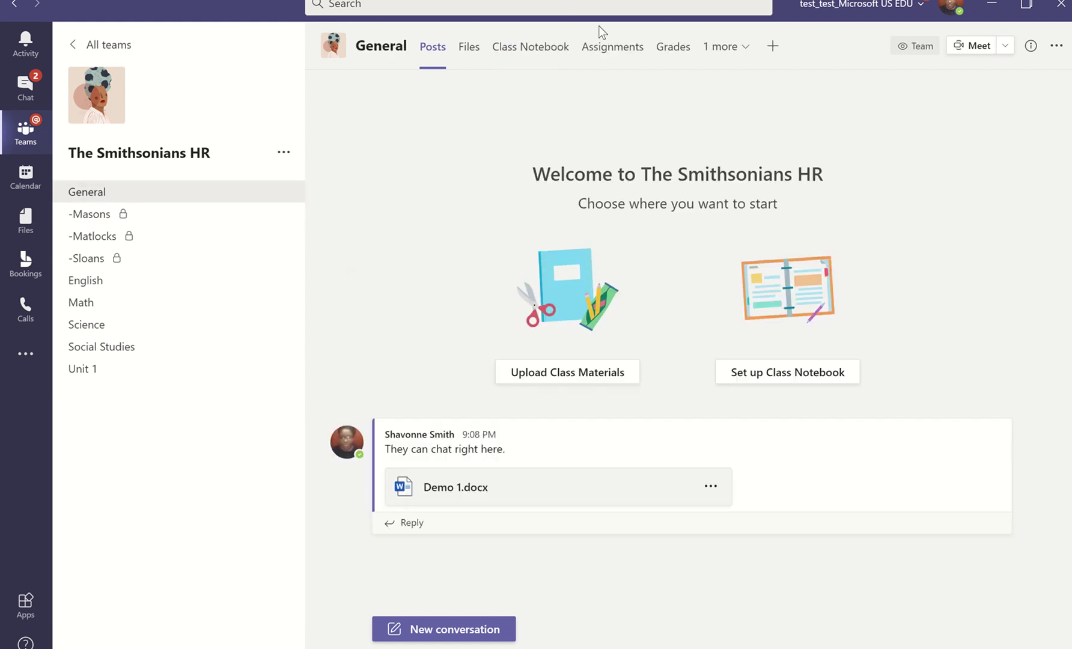
click(772, 48)
click(734, 64)
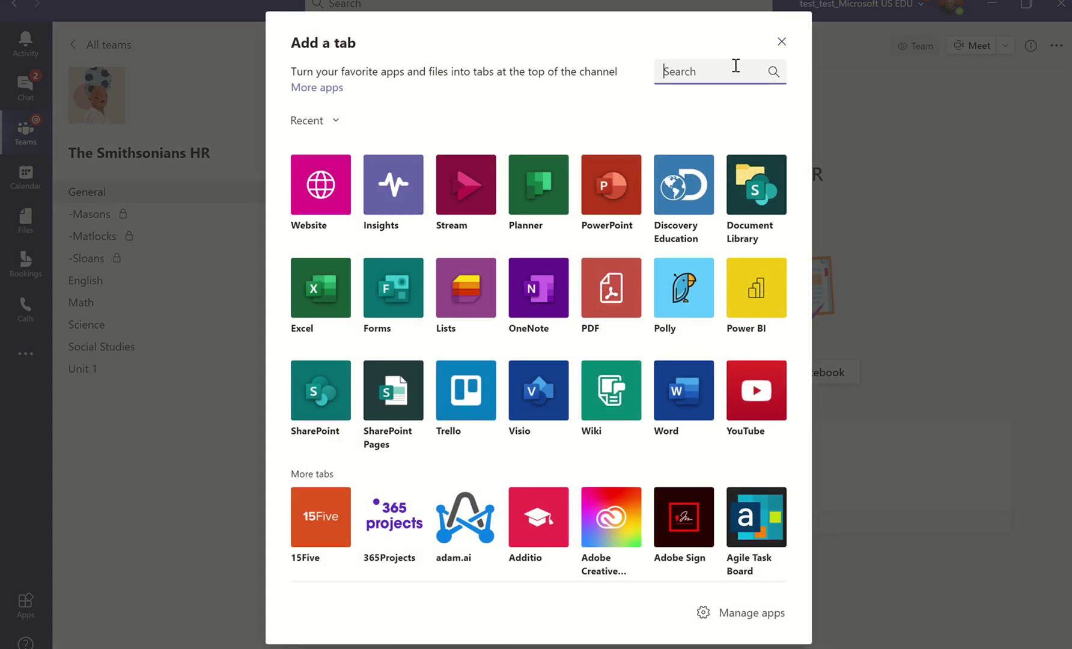
text(pear)
key(BackSpace)
key(BackSpace)
key(BackSpace)
key(BackSpace)
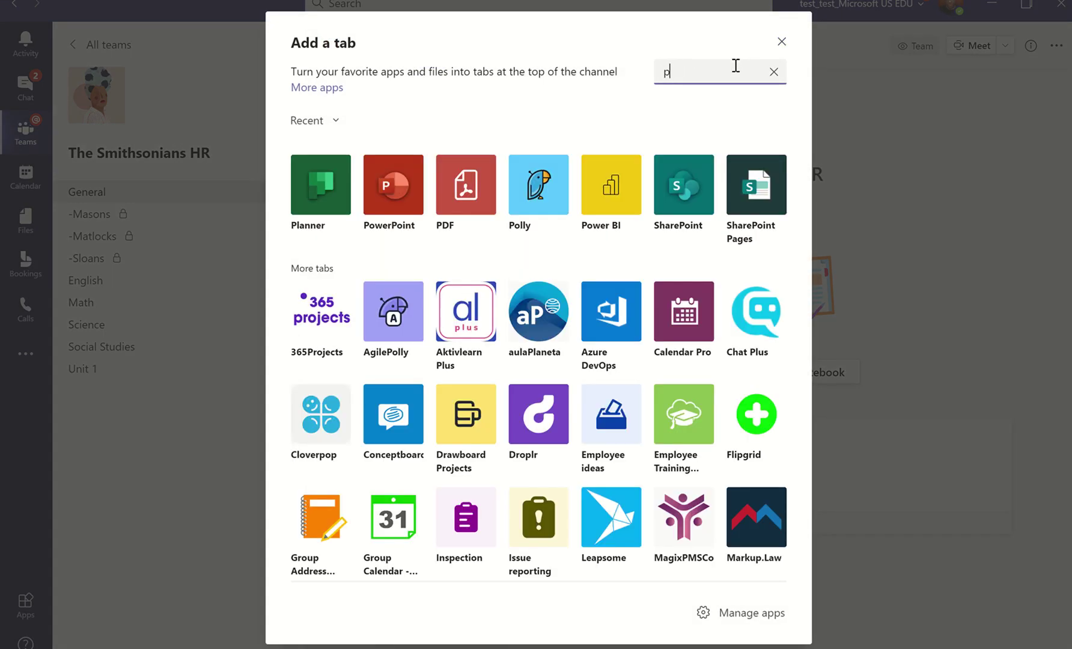
text(flip)
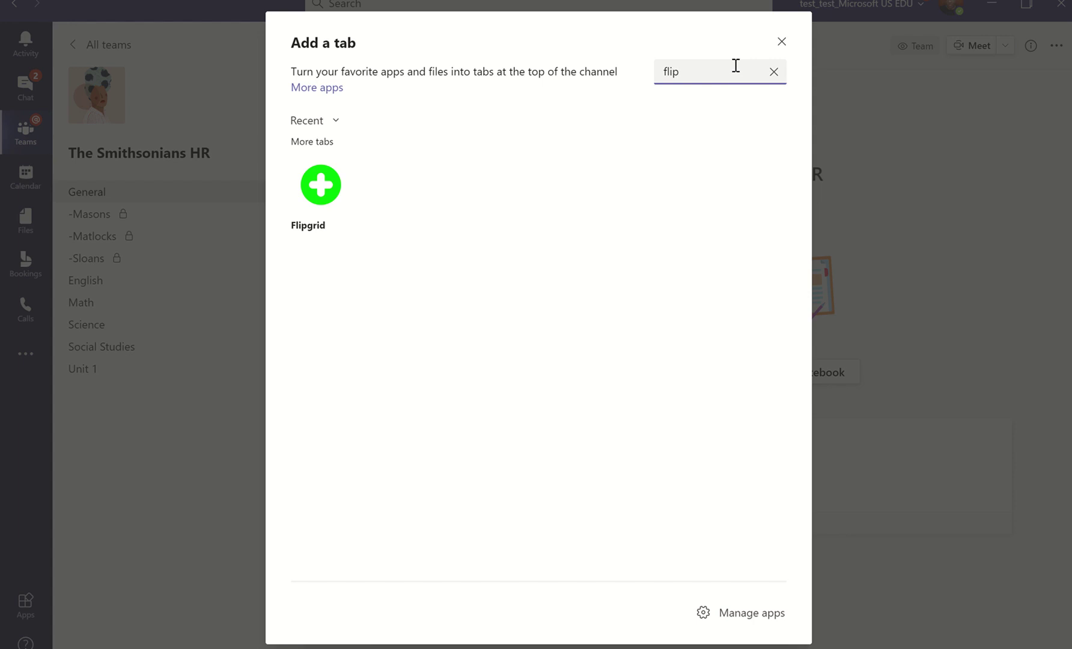
key(BackSpace)
key(BackSpace)
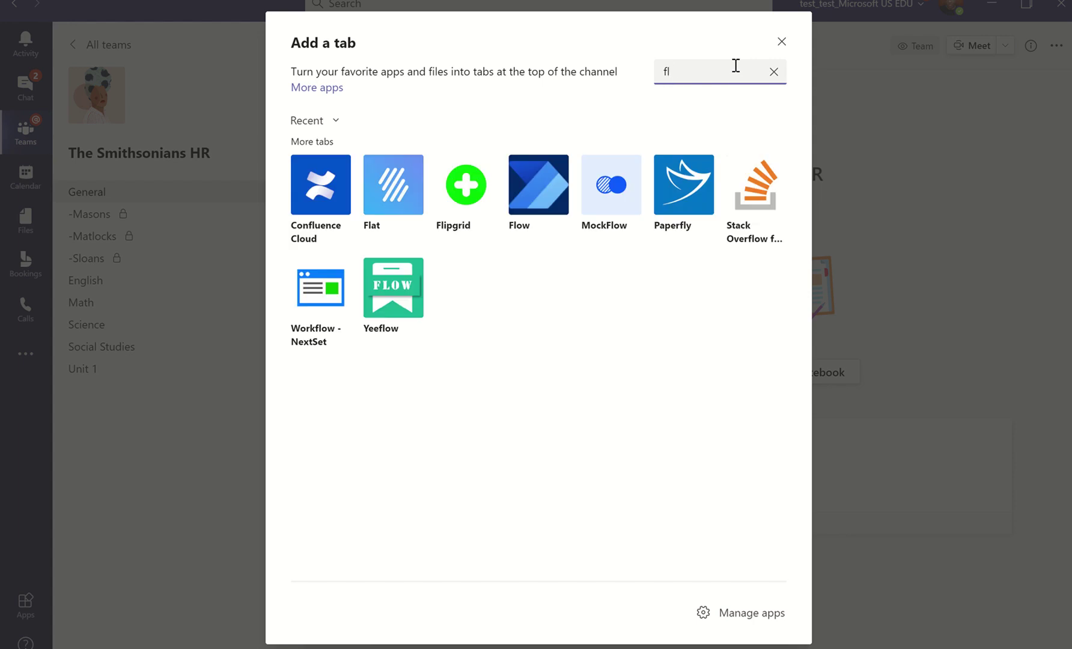
click(470, 196)
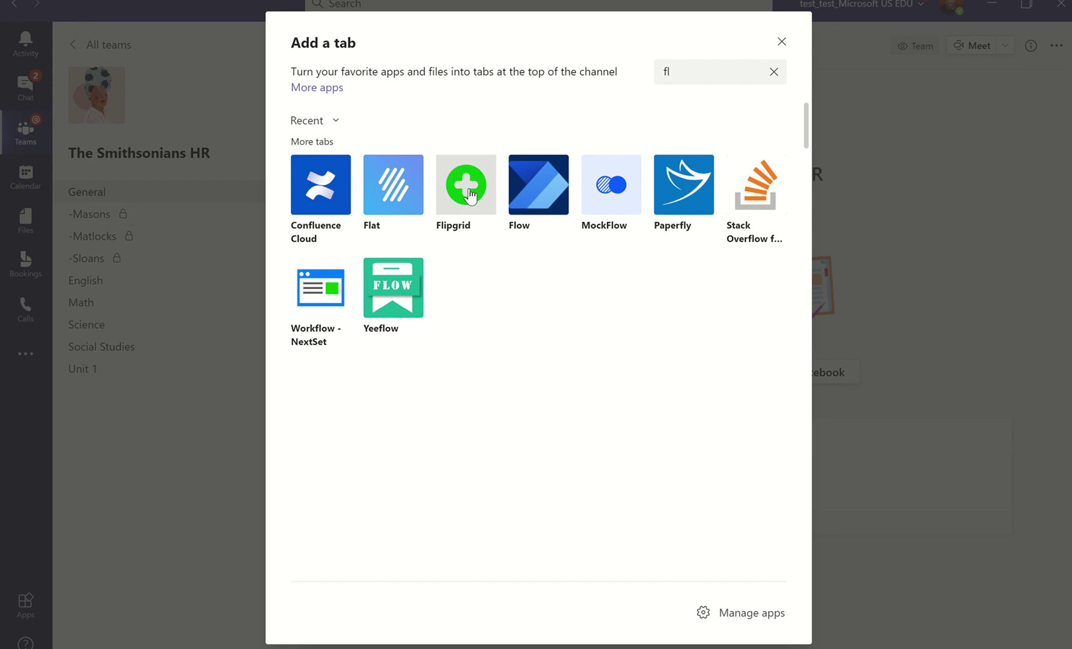
Search the tab apps for "near", view Nearpod's details and close them without adding the app
drag(485, 210, 649, 74)
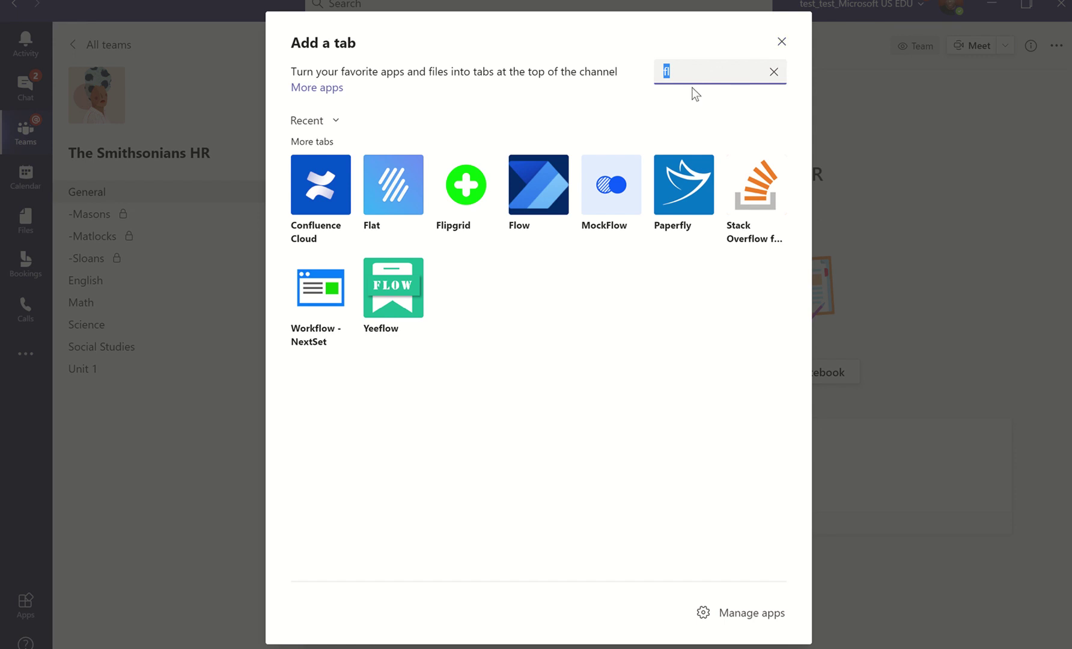
text(near)
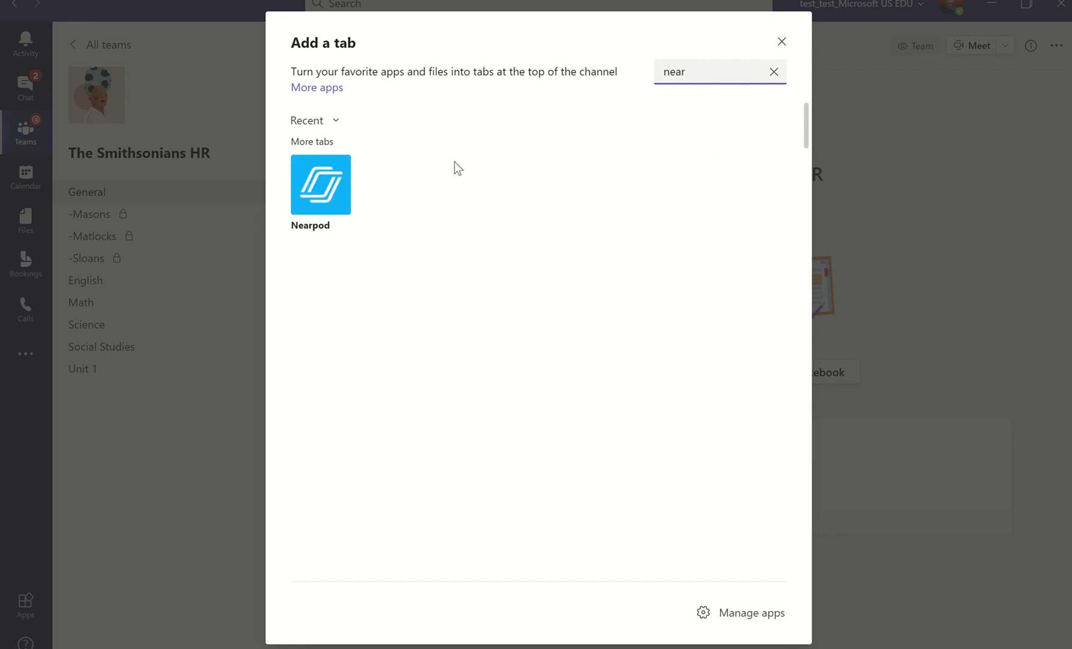
click(310, 192)
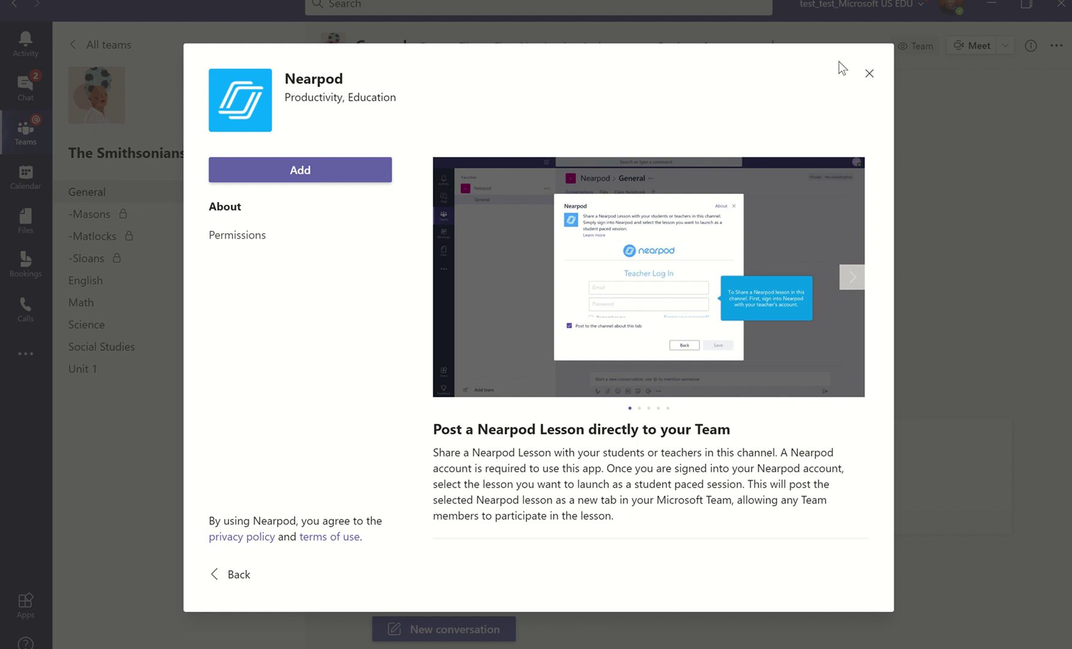
click(868, 73)
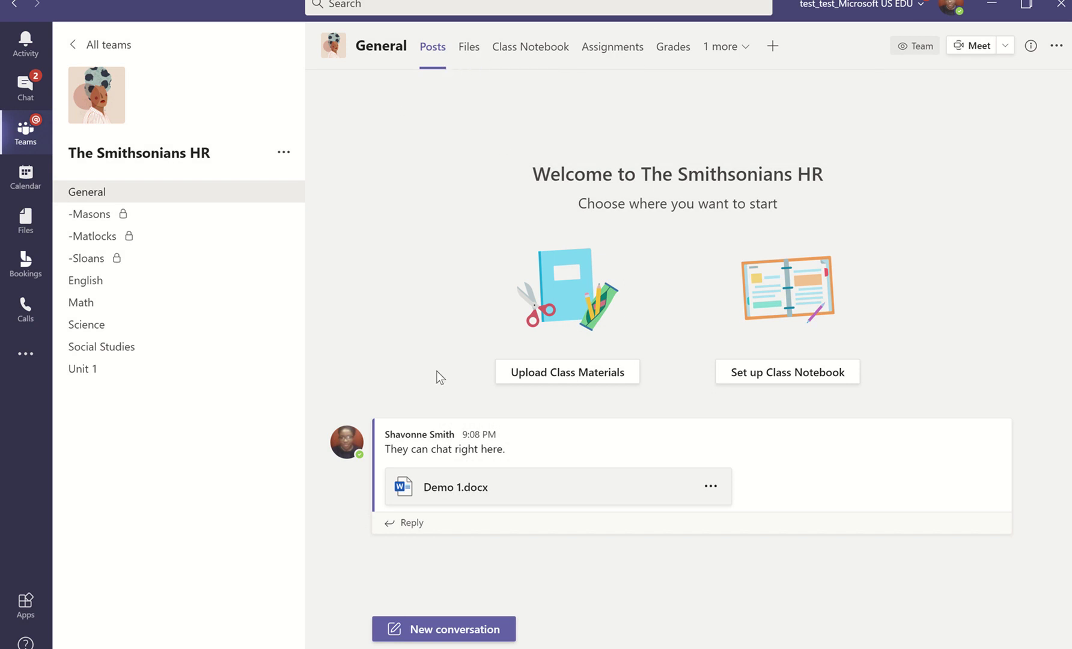
Post a new conversation reading "Poll" in the General channel and expand the formatting options of its reply
click(455, 629)
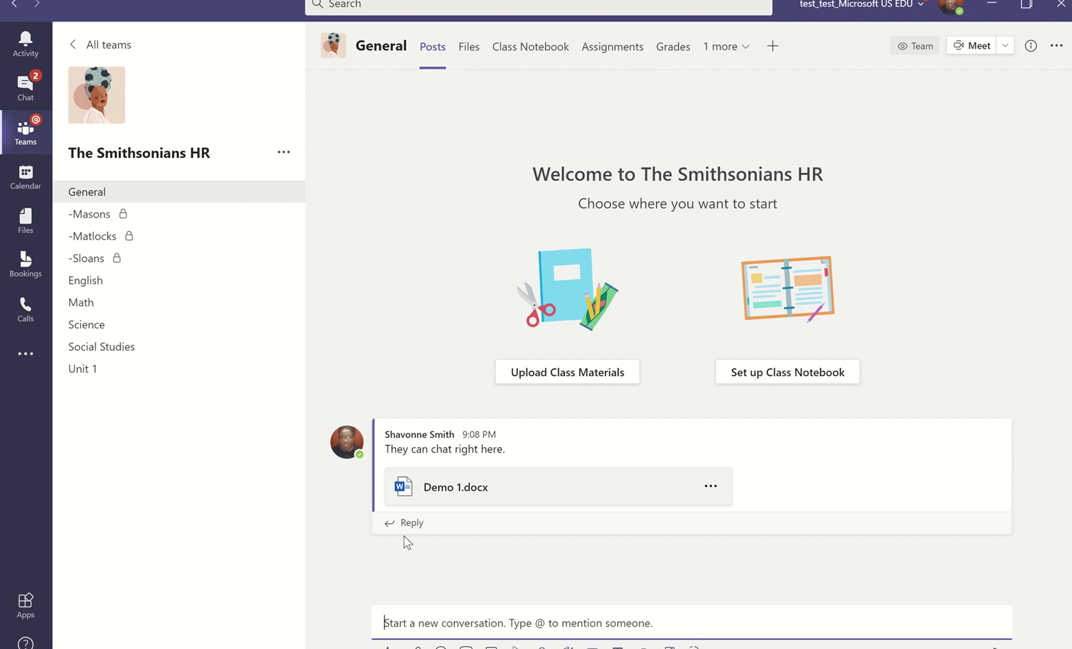
text(Poll)
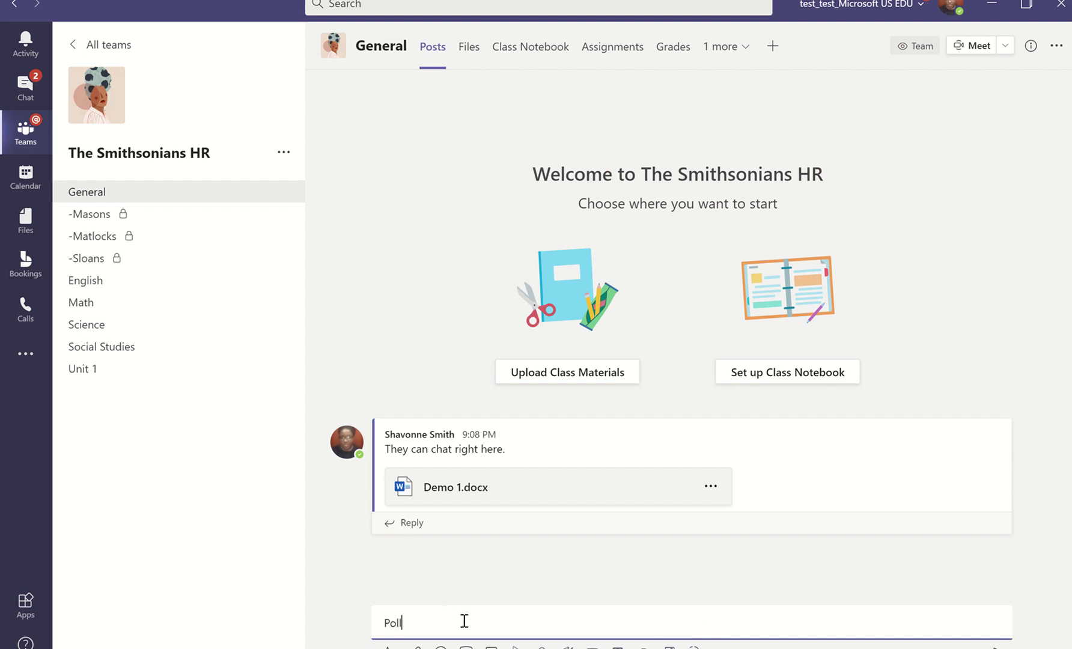
key(Return)
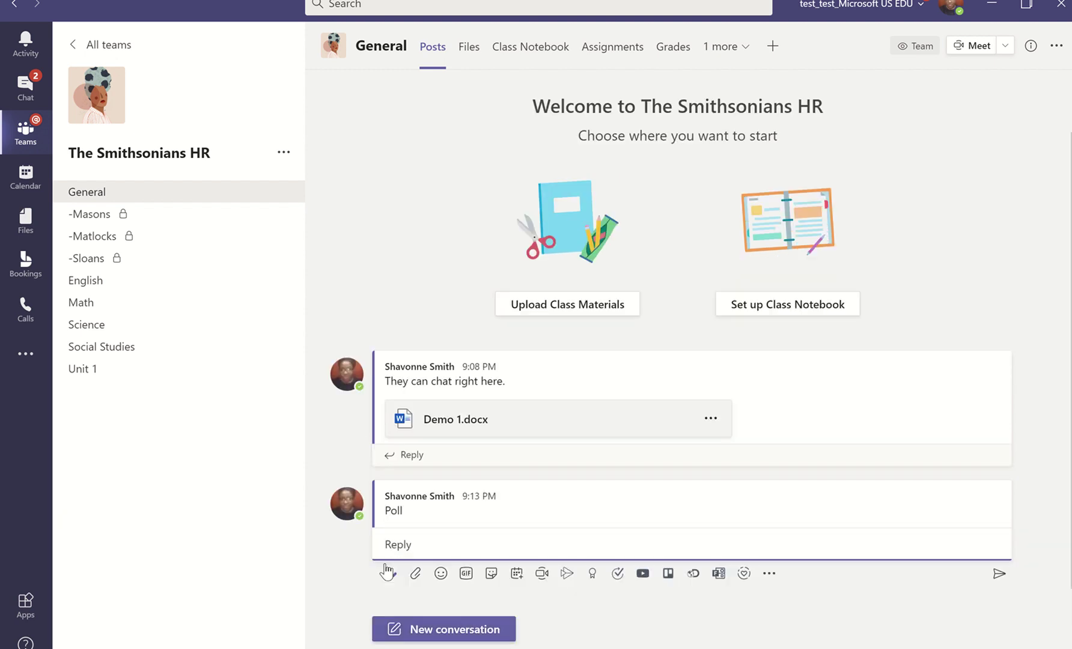
click(389, 571)
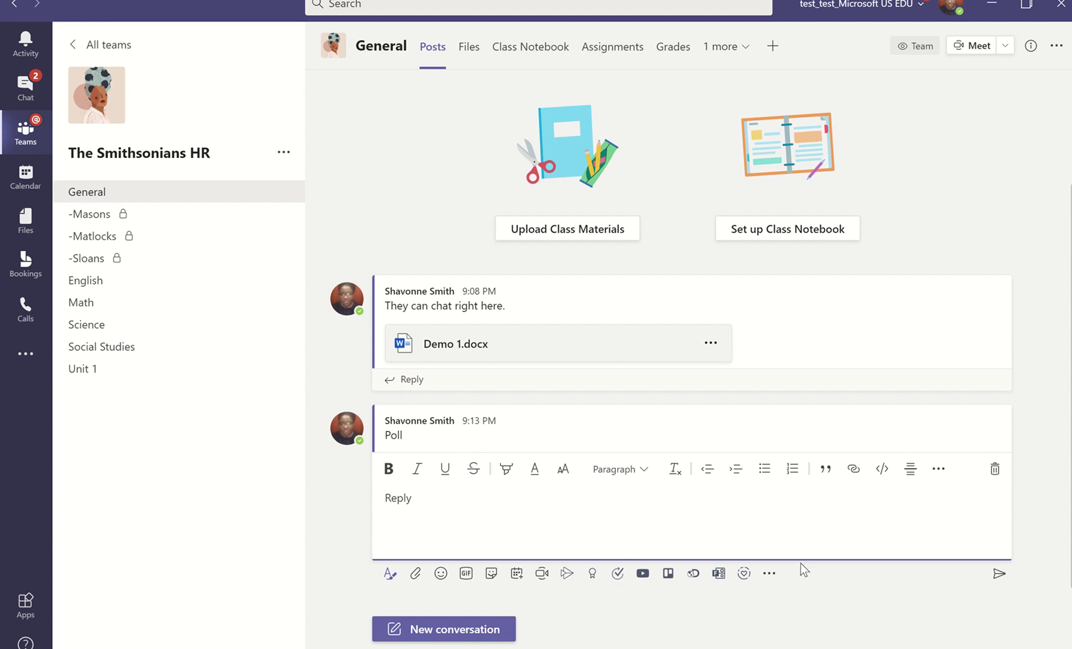
View the Forms poll setup for the reply to the Poll post and close it without creating a poll
click(719, 575)
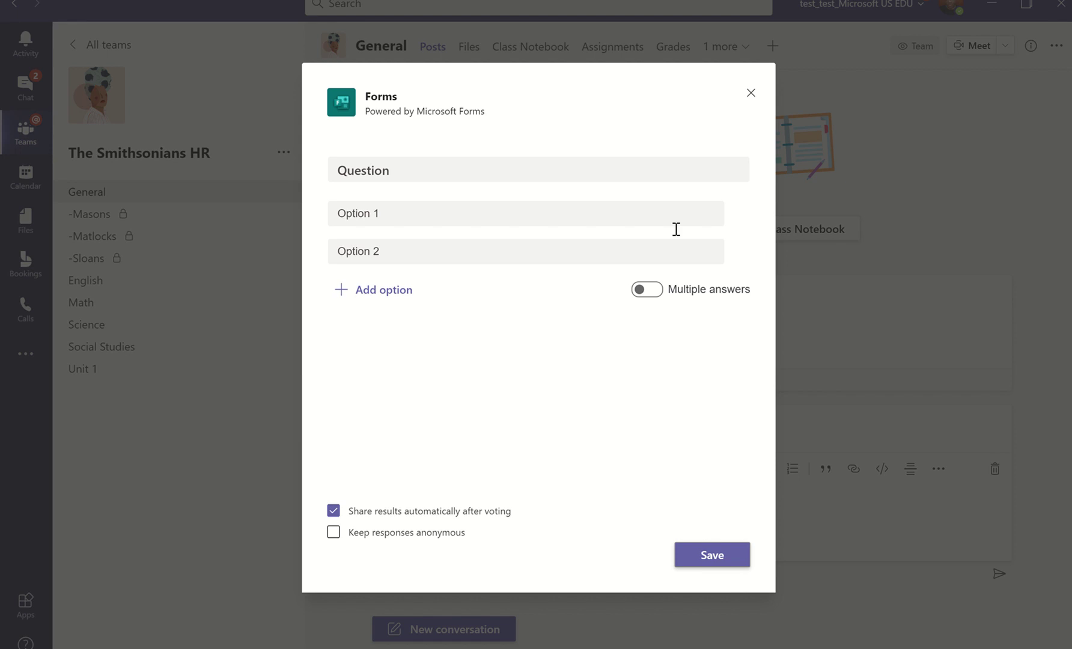
click(751, 104)
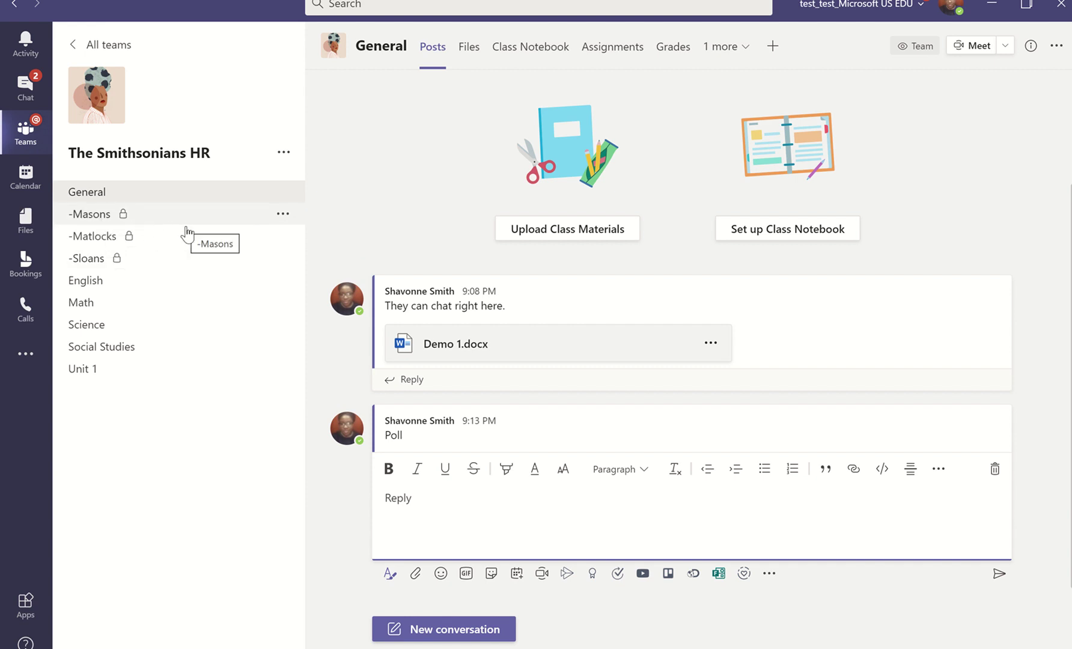
View the audio and video settings for a new meeting in the -Sloans channel and cancel without joining
click(173, 261)
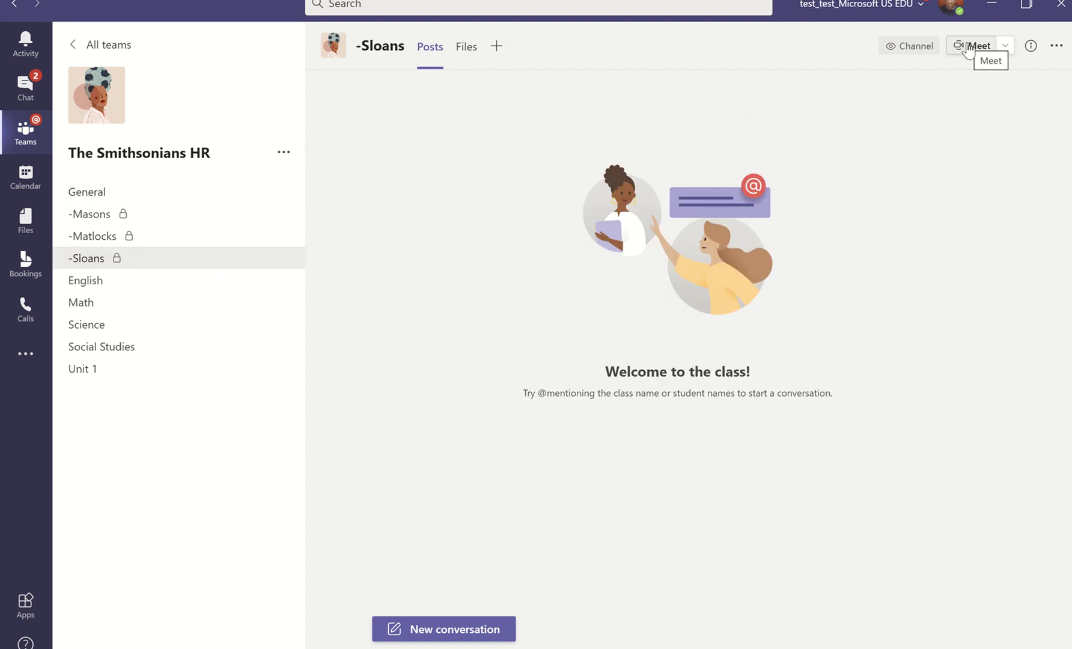
click(965, 46)
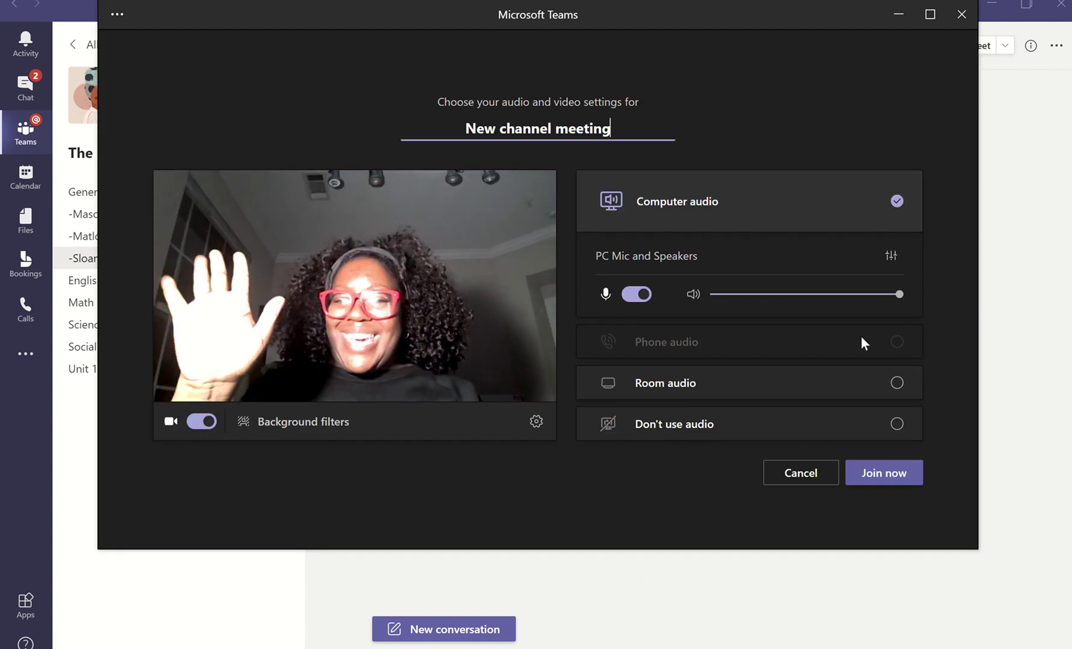
click(818, 472)
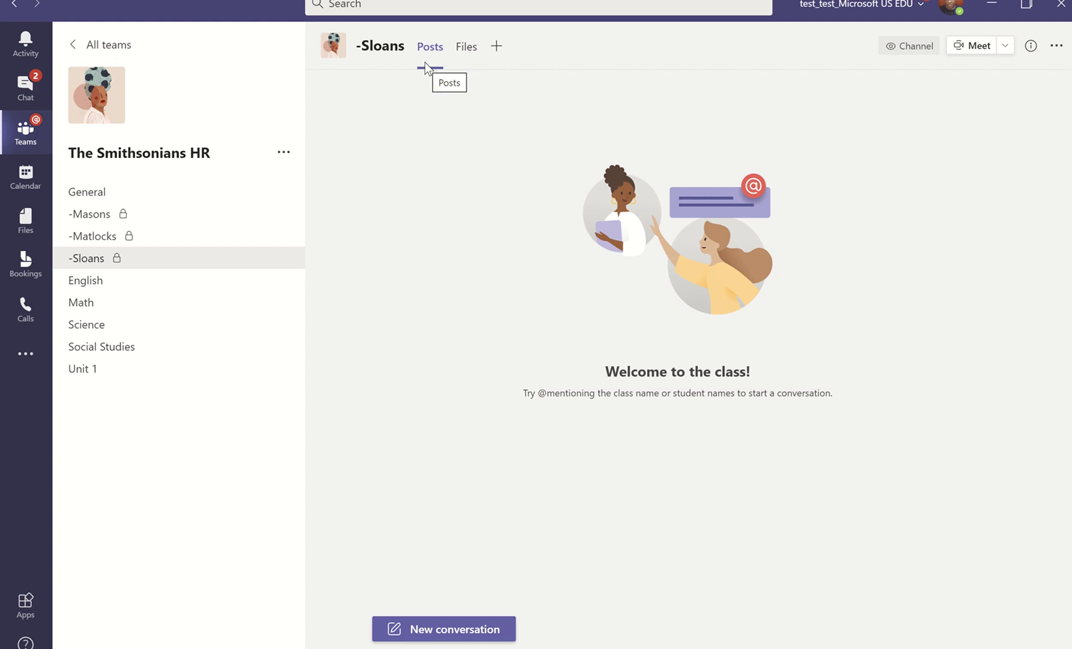
Schedule a meeting titled "Homeroom" in the General channel for Nov 6, 2020, 9:30 PM to 10:00 PM, and send it
click(160, 199)
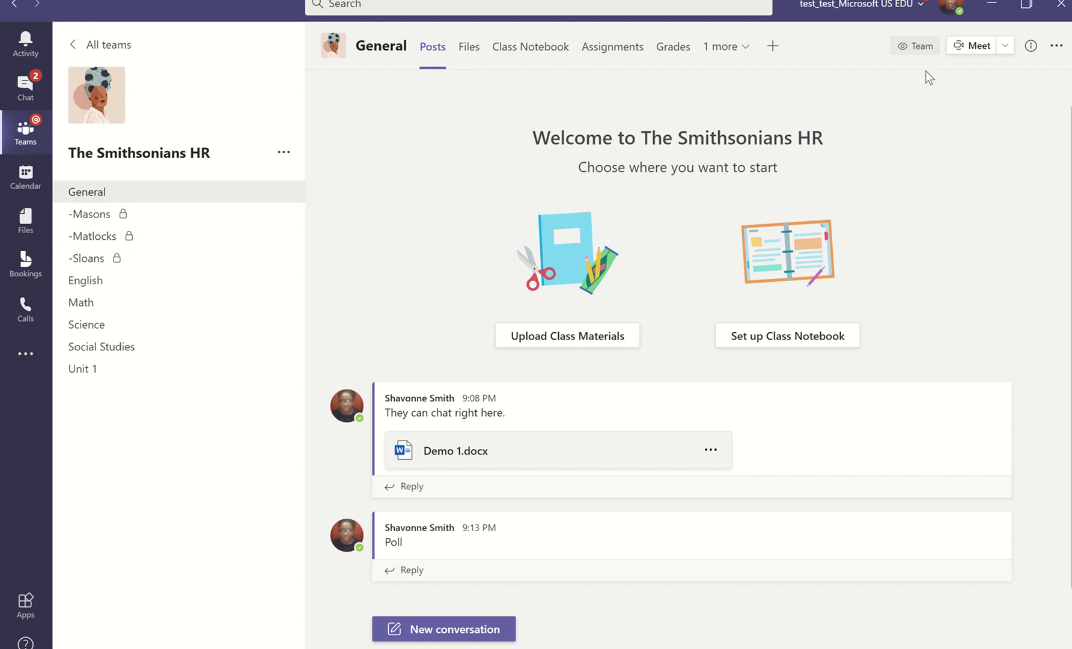
click(1003, 50)
click(983, 108)
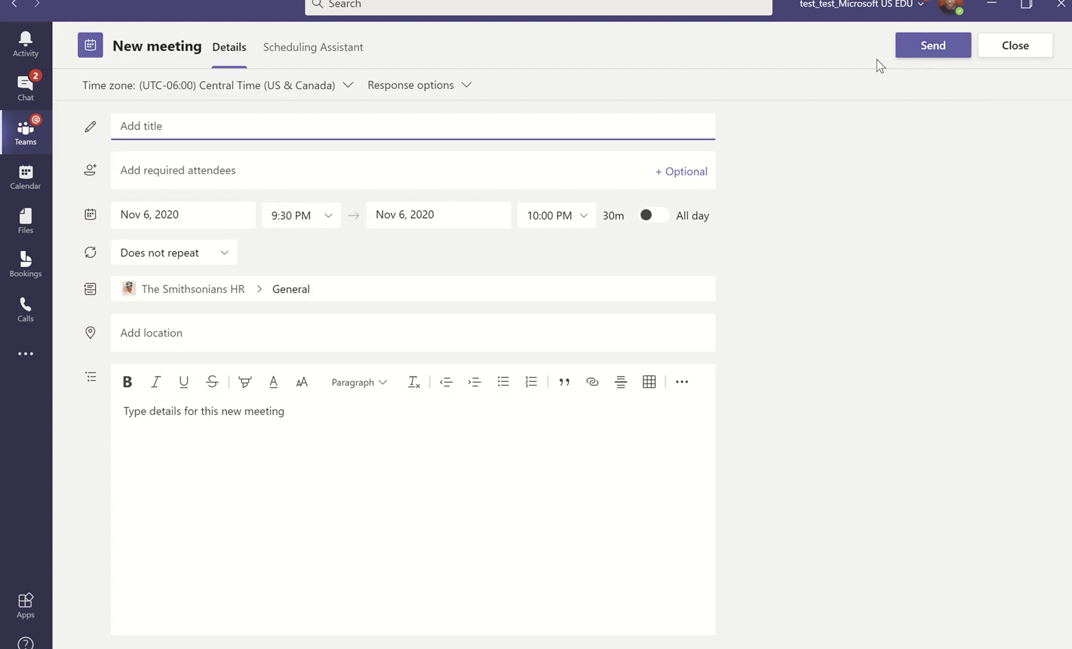
text(Homeroom)
click(940, 49)
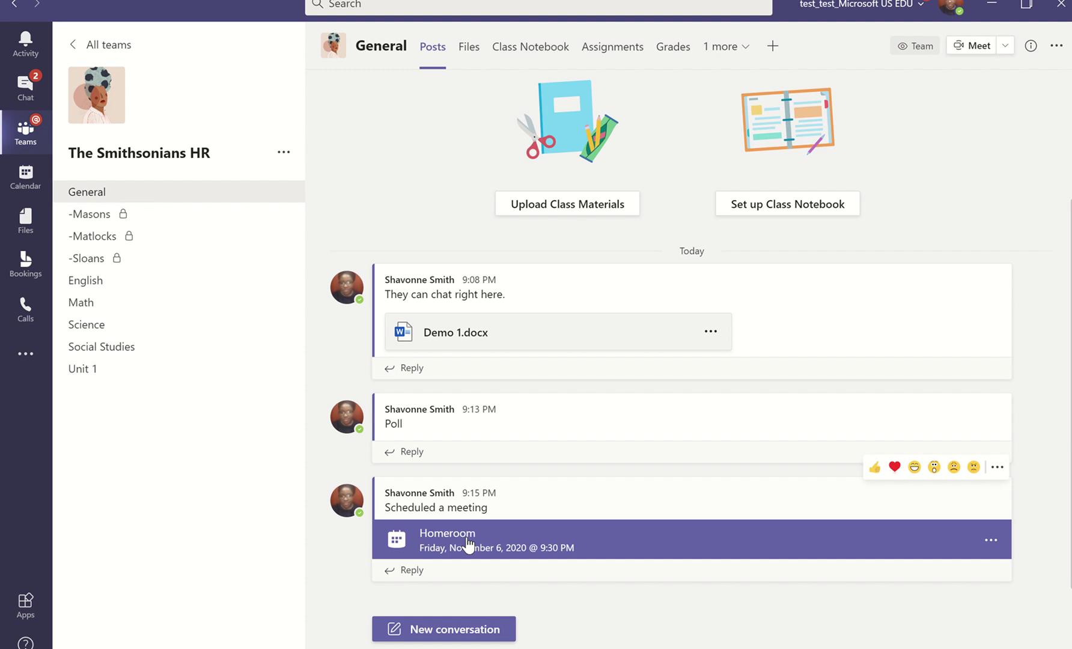
View the overview of all teams and reopen The Smithsonians HR team
click(76, 51)
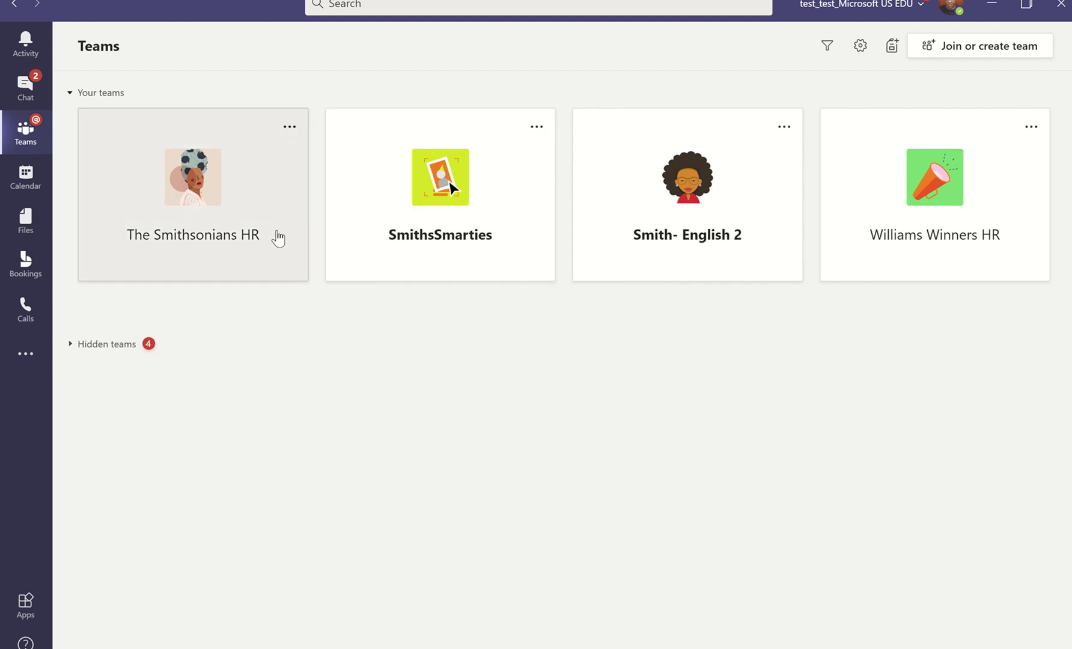
click(278, 238)
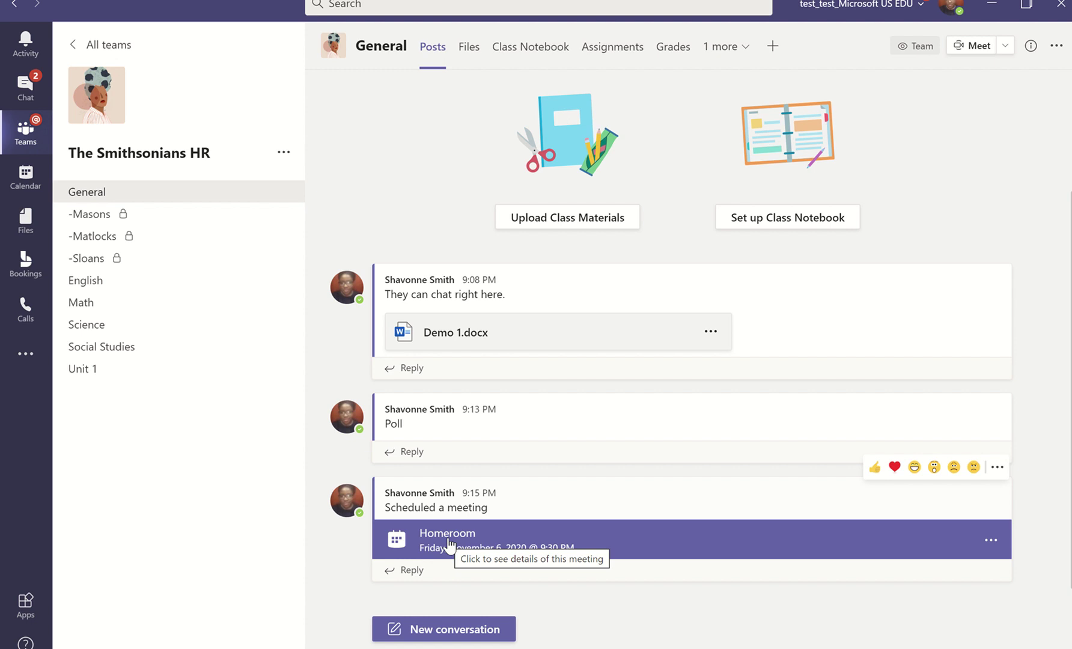
View the setup for adding Stream as a tab to the General channel and close it without adding the tab
click(772, 55)
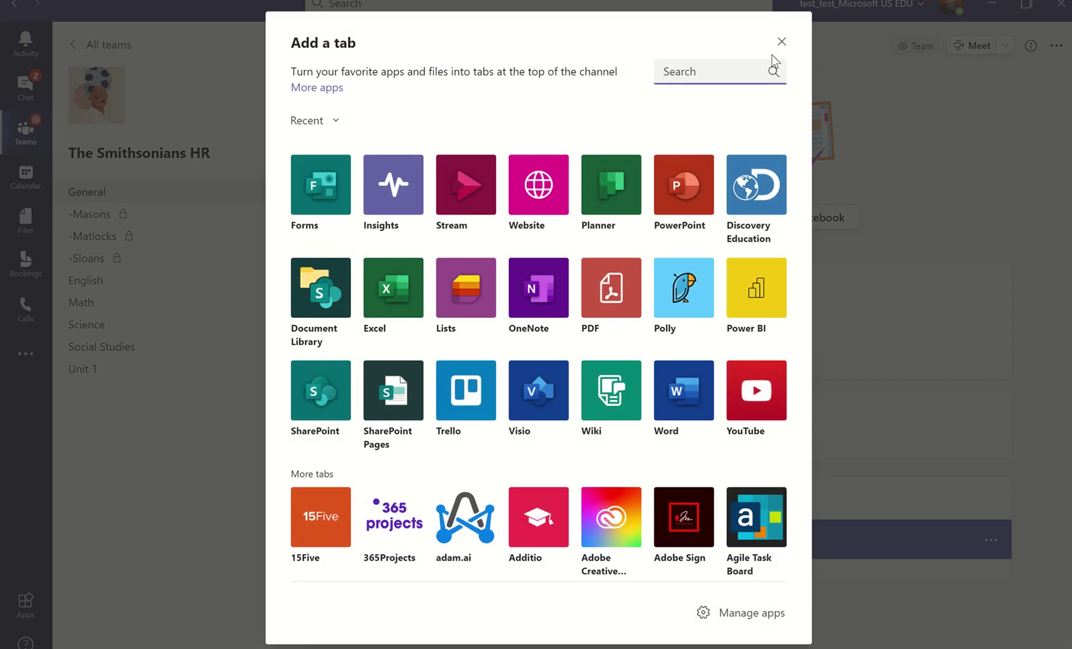
click(475, 200)
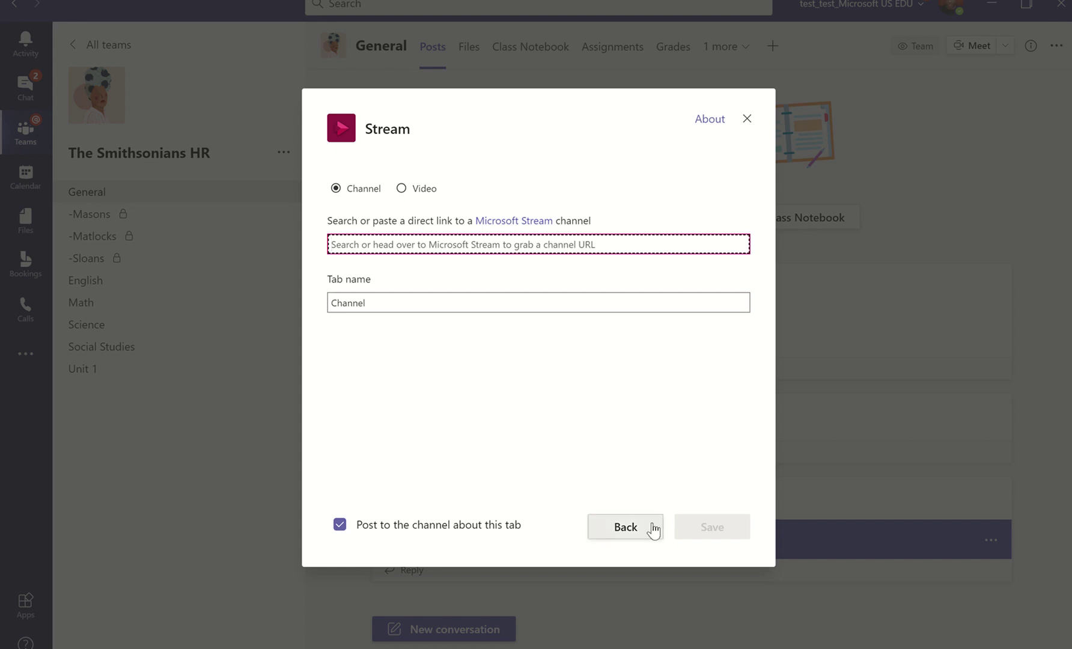
click(653, 530)
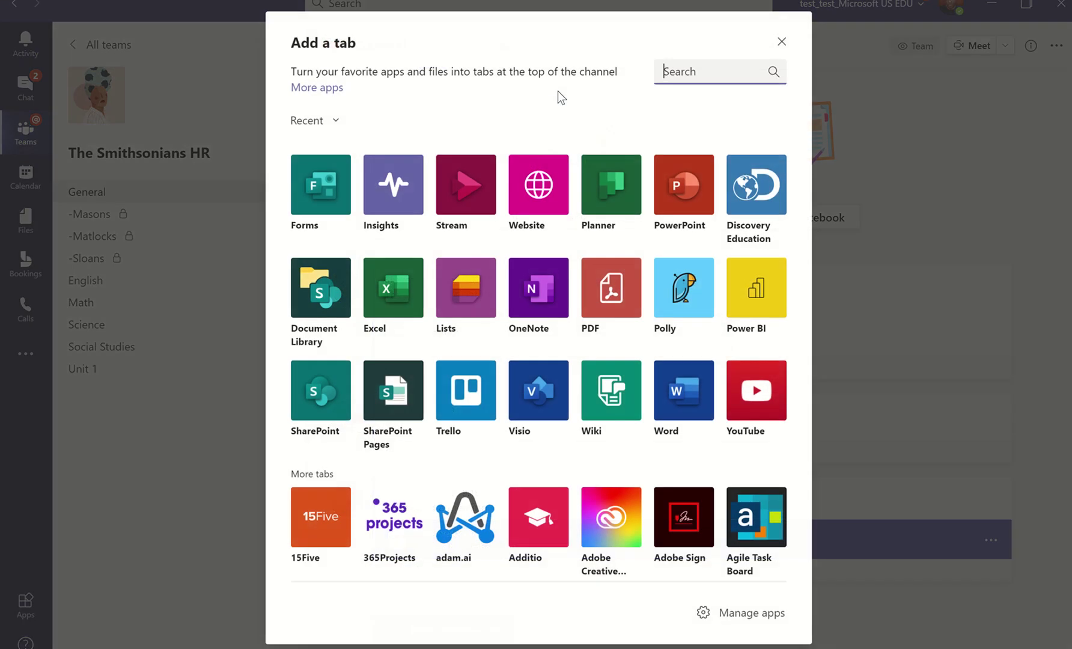
click(778, 41)
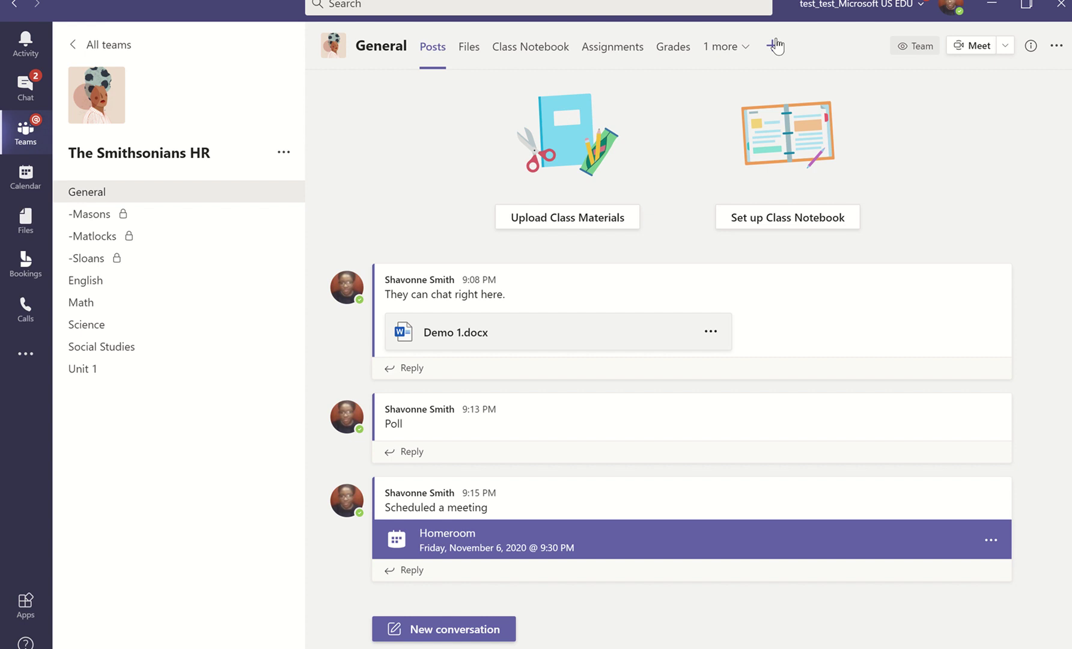
View the General channel's assignments and the available options for creating a new one
click(624, 60)
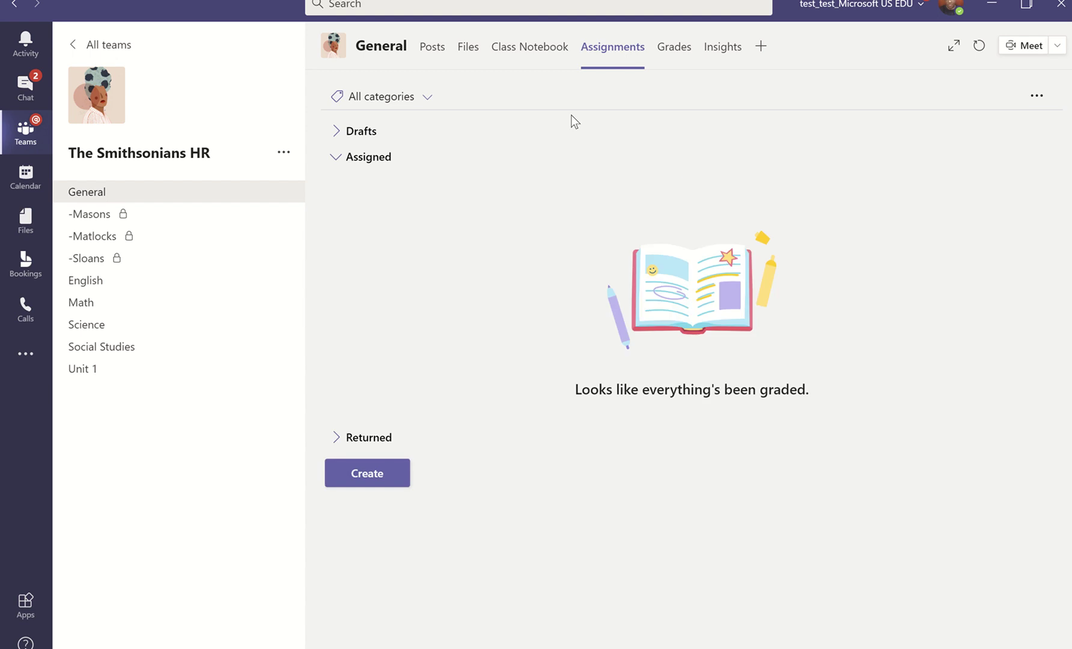
click(355, 476)
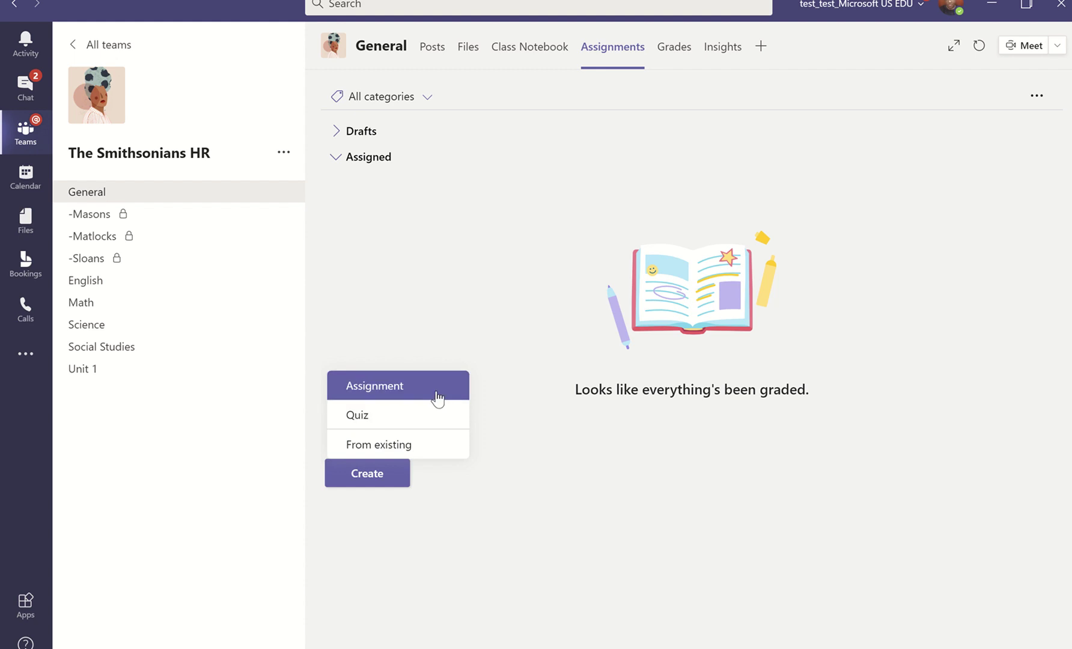
View the Forms tab setup, including the option to add an existing form, and close it without adding the tab
click(759, 47)
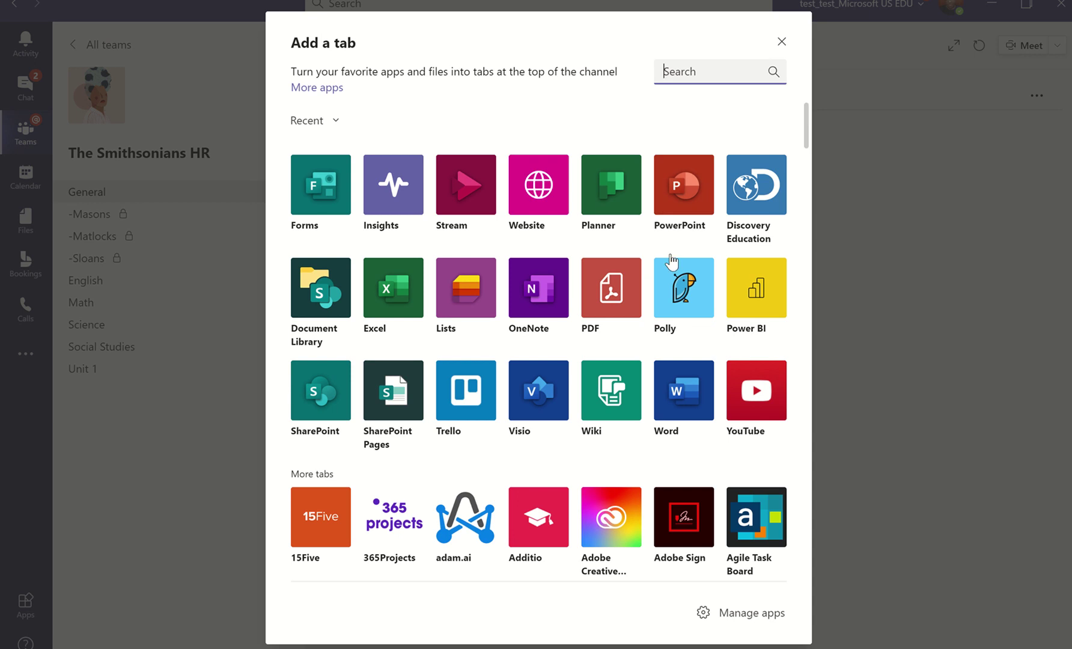
click(334, 194)
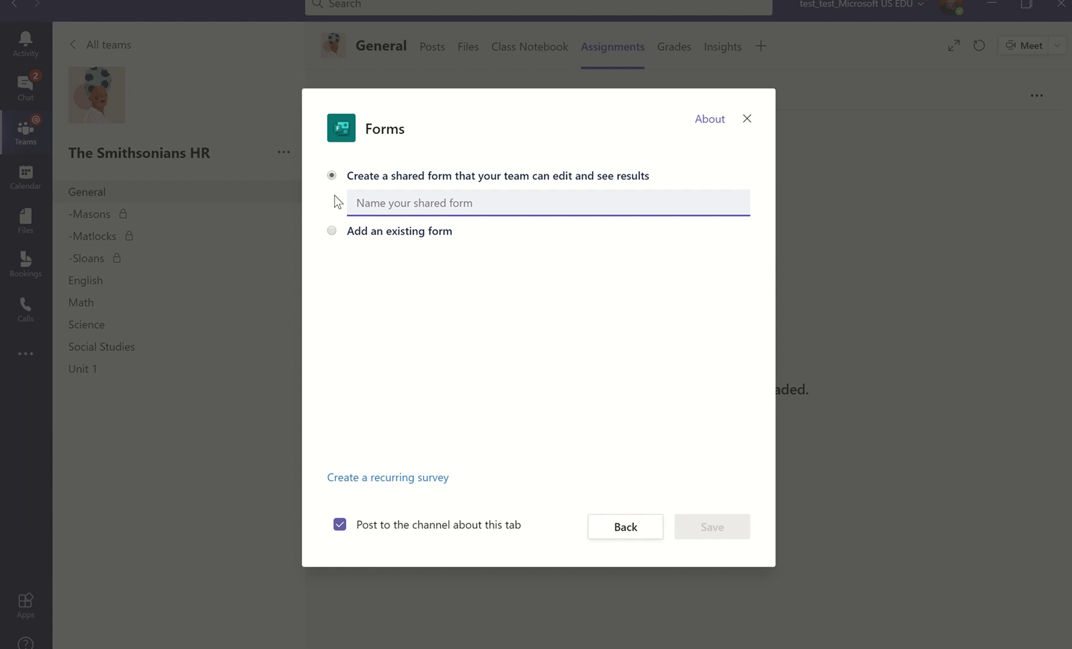
click(333, 230)
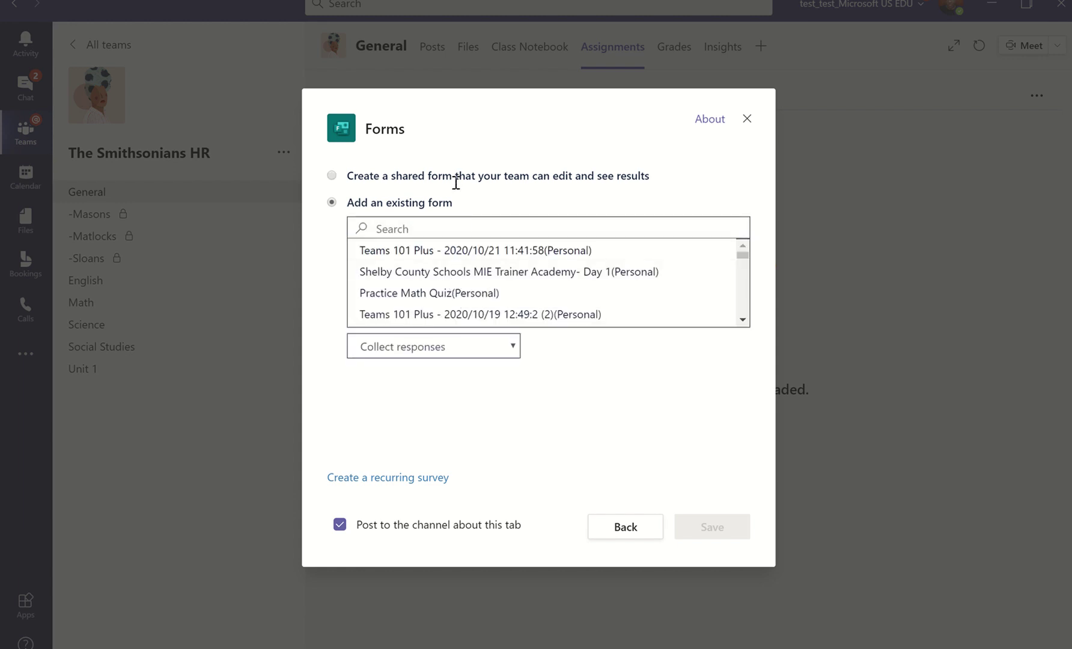
click(625, 527)
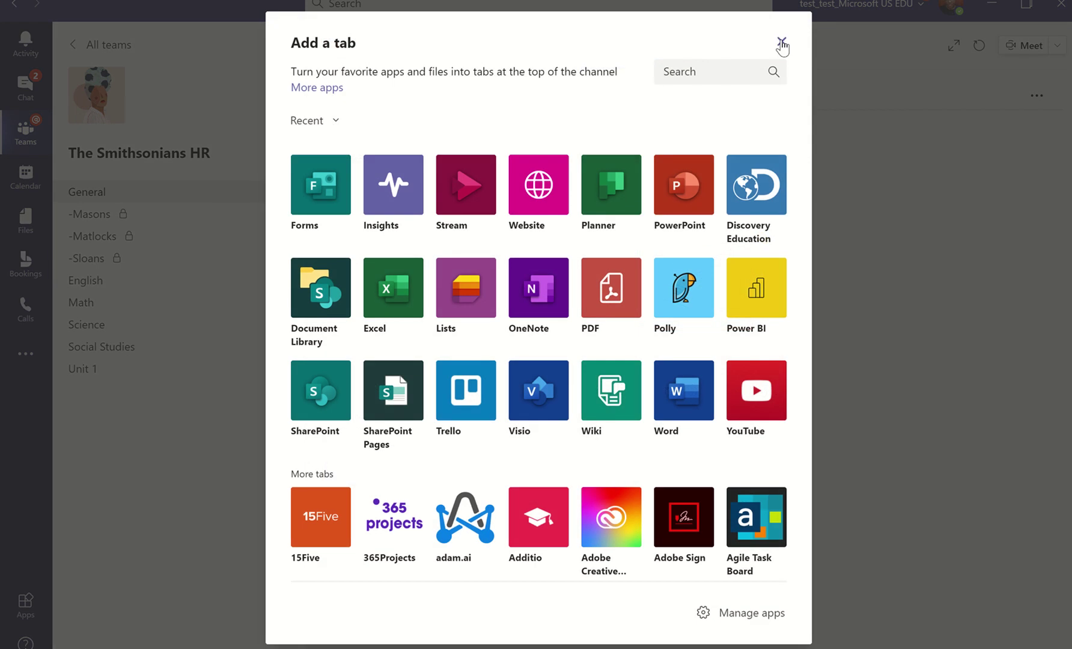
click(780, 41)
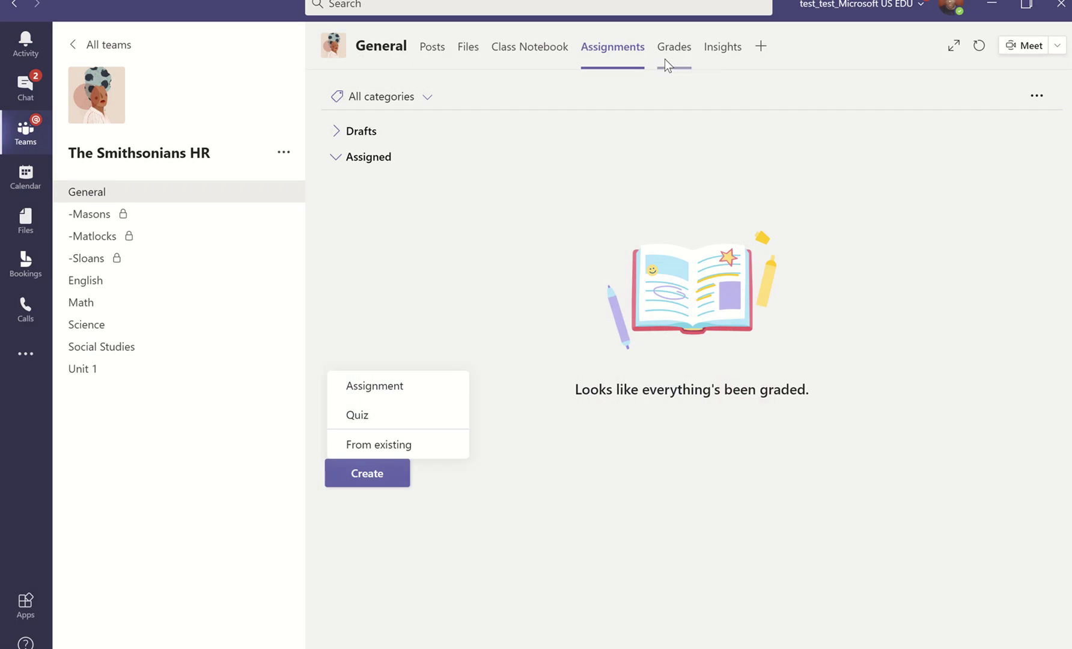
View the class grades and Insights, and examine the students' digital activity for 11/6/2020
click(665, 60)
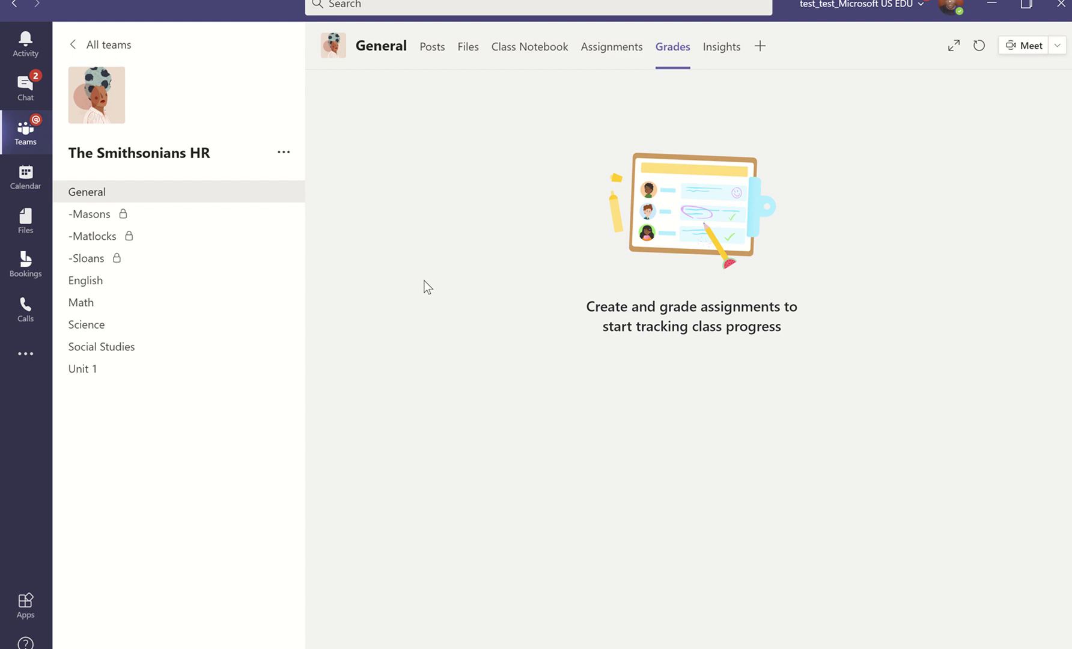
click(710, 61)
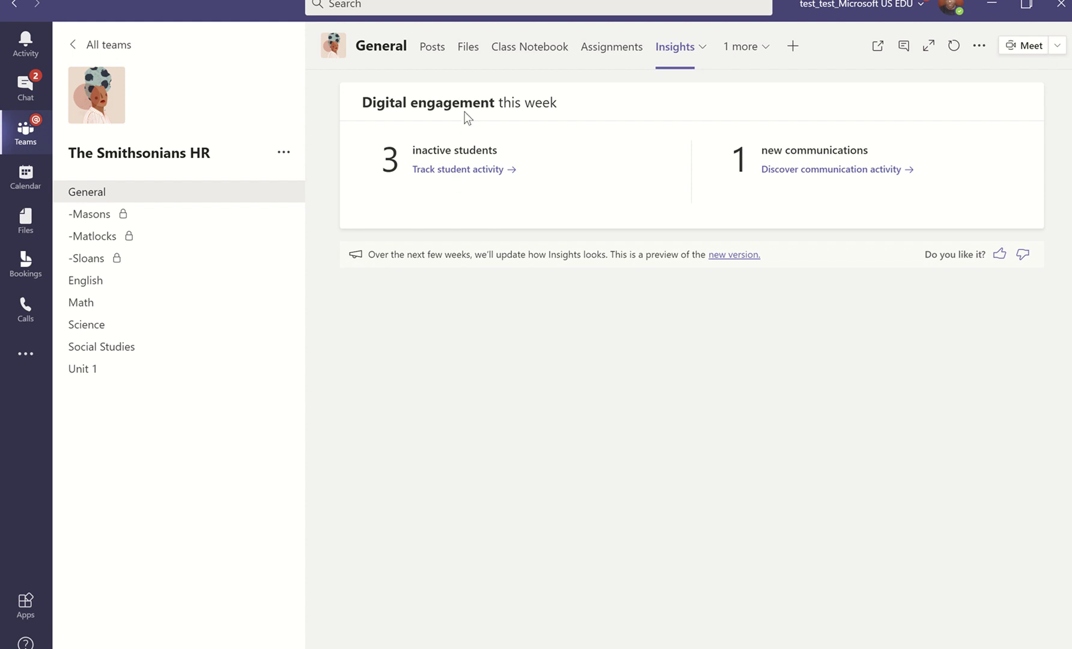
click(491, 174)
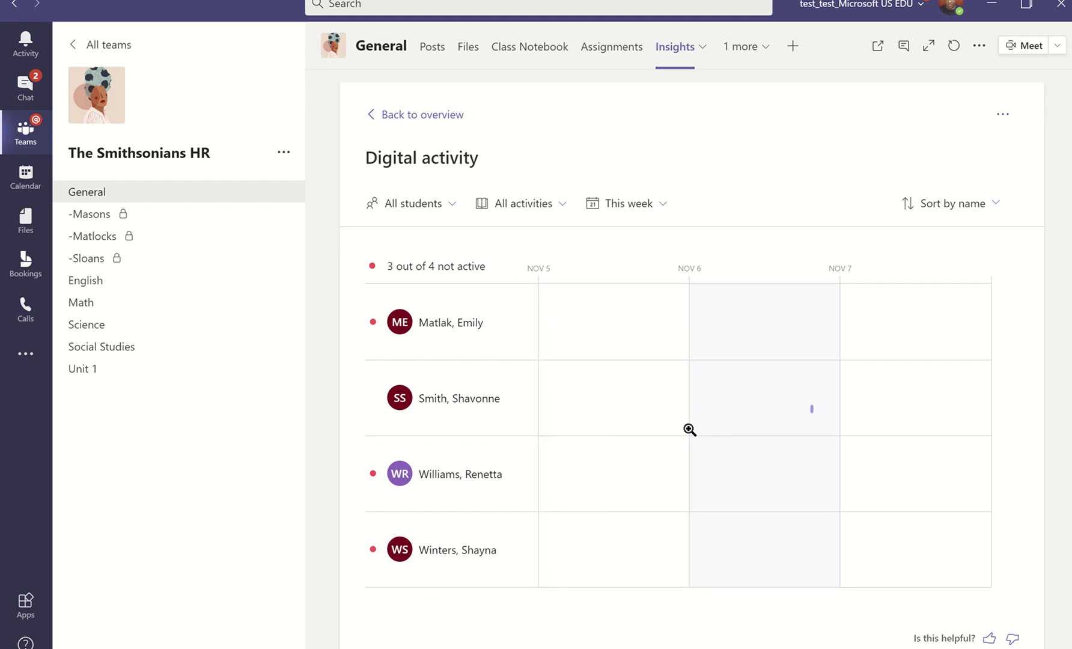
click(817, 414)
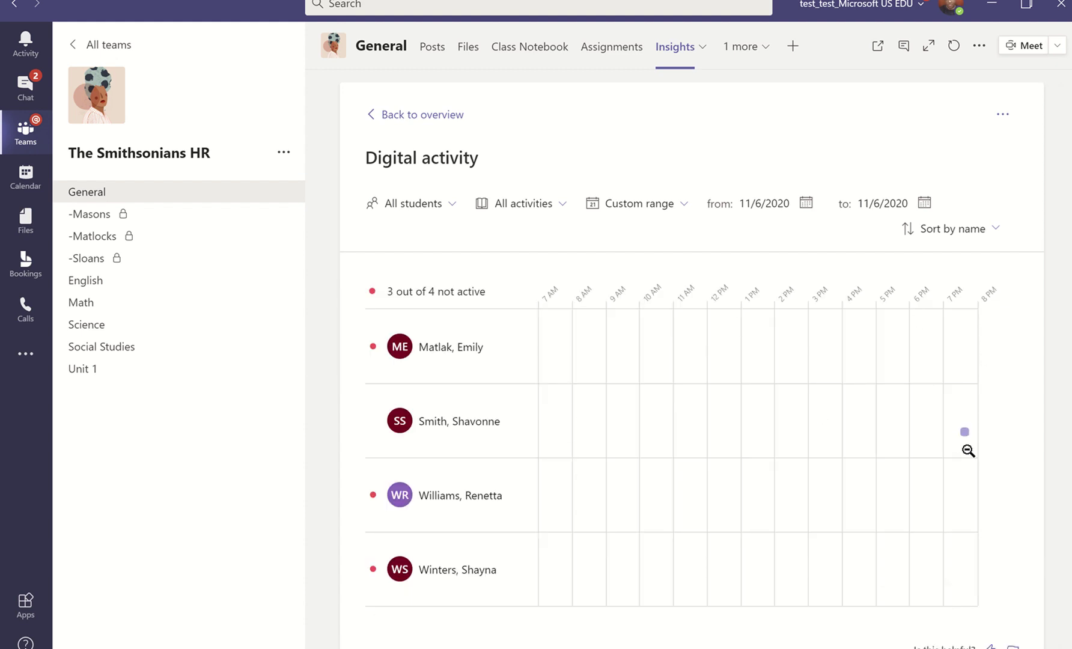
mouse_move(965, 431)
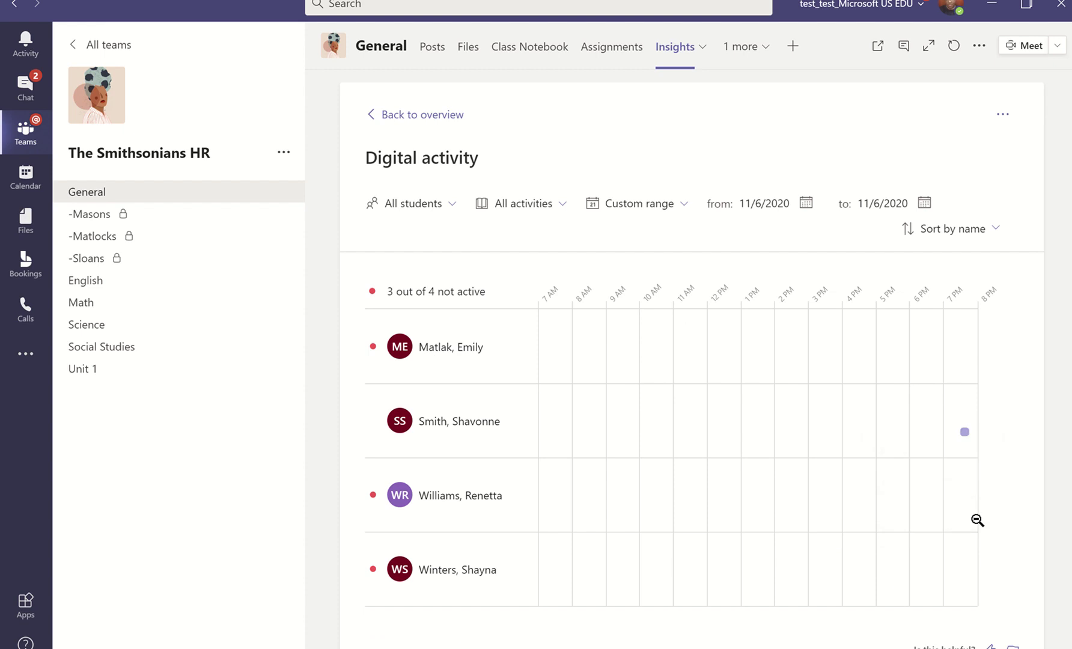